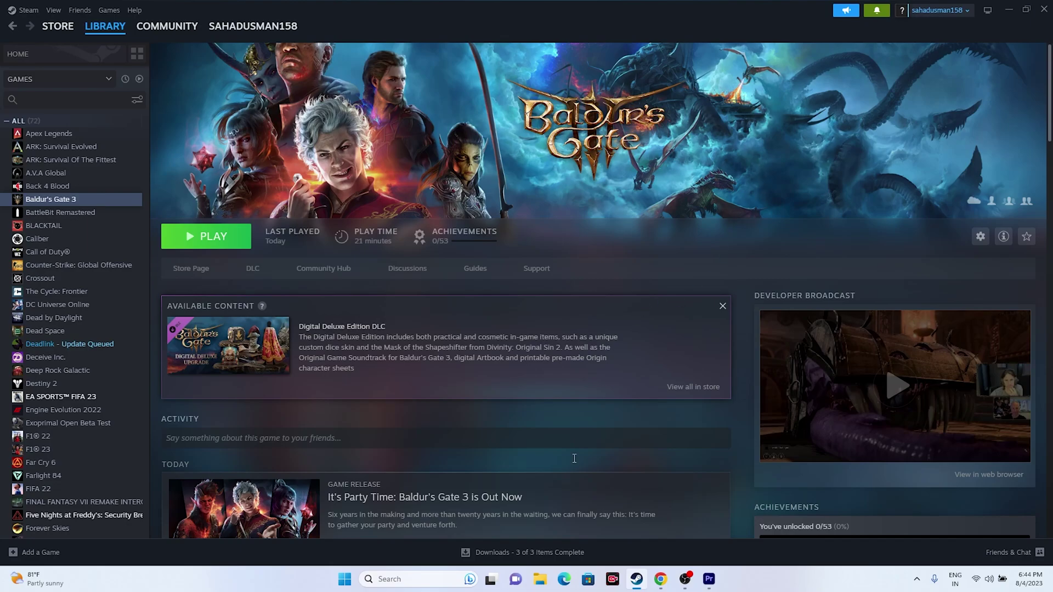
Restart the computer from the Start menu's power options.
click(345, 579)
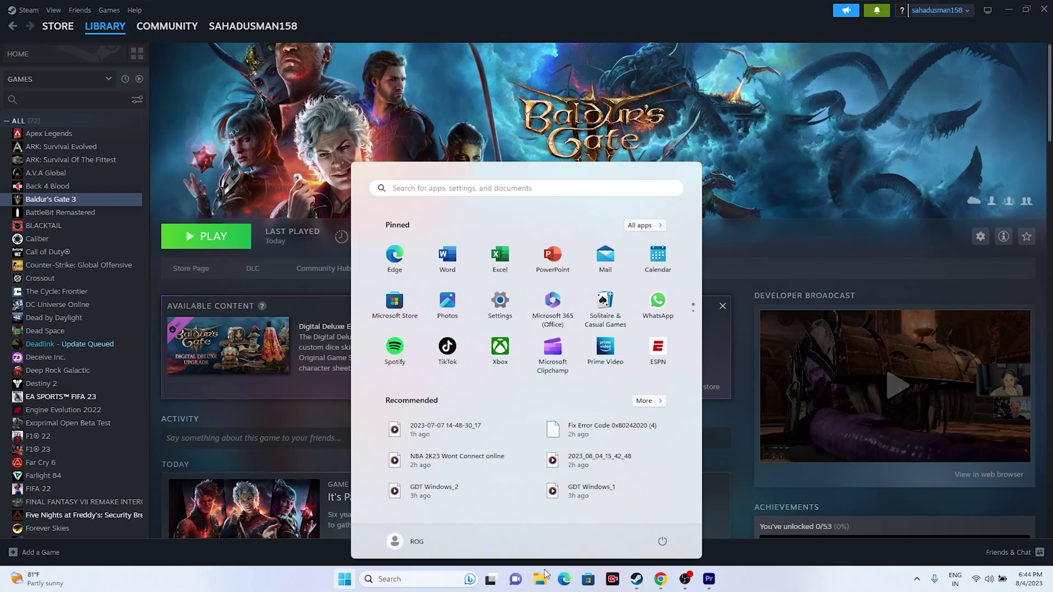
click(662, 542)
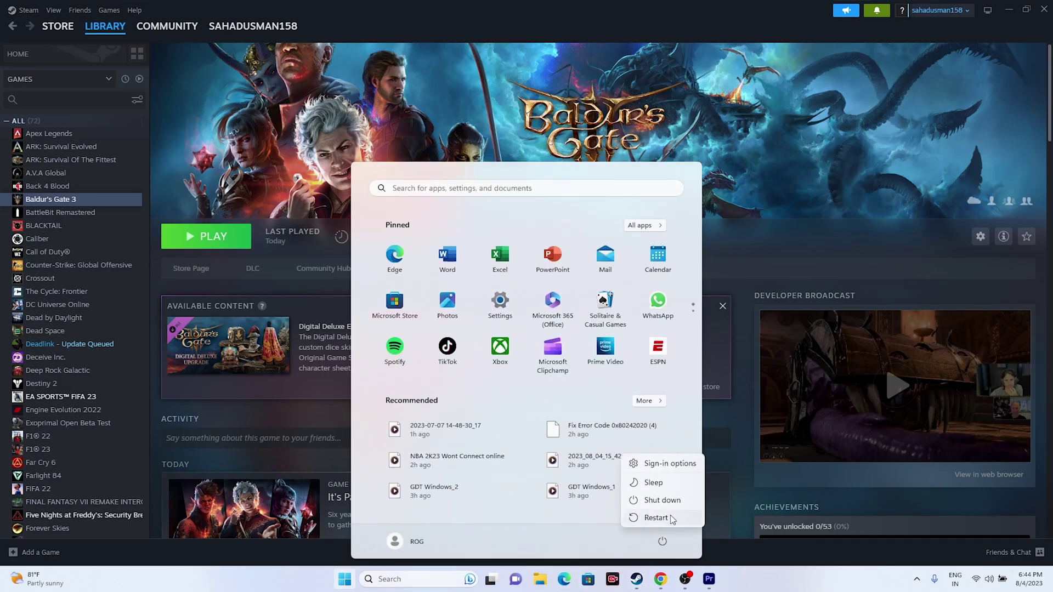
click(656, 518)
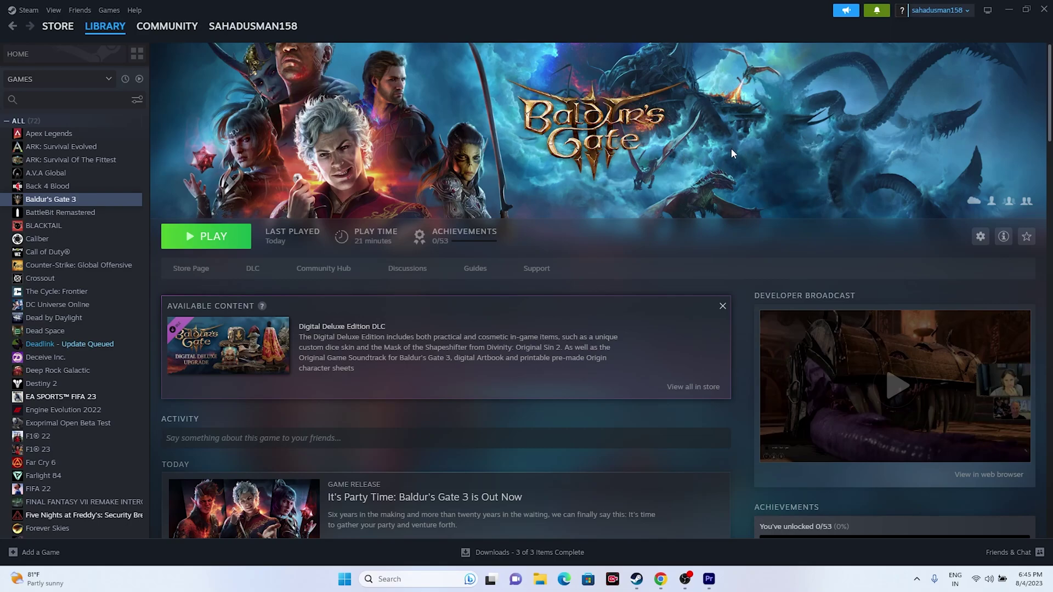
right_click(57, 201)
click(87, 278)
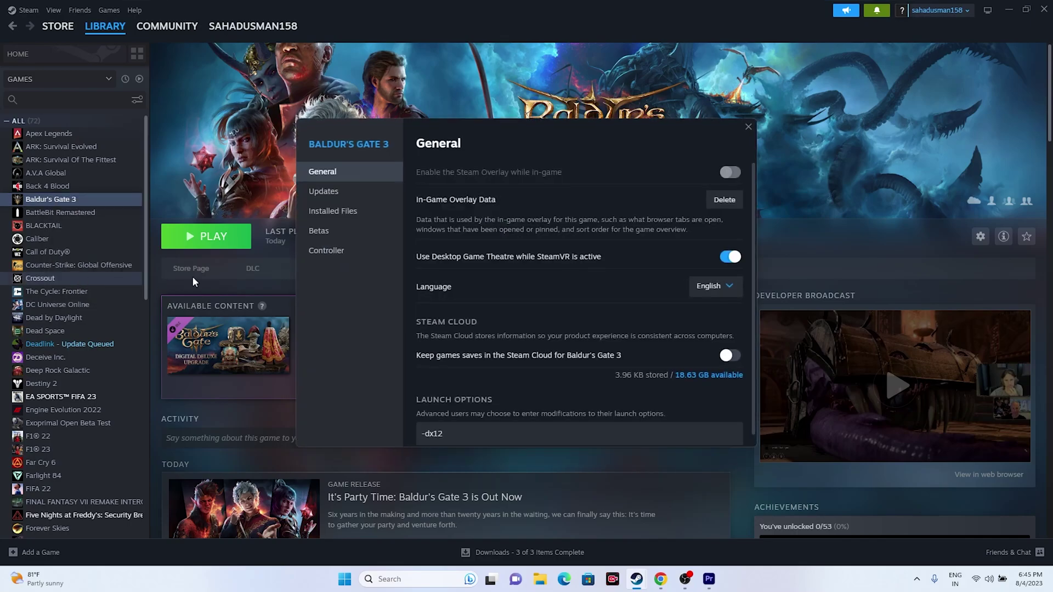
click(331, 211)
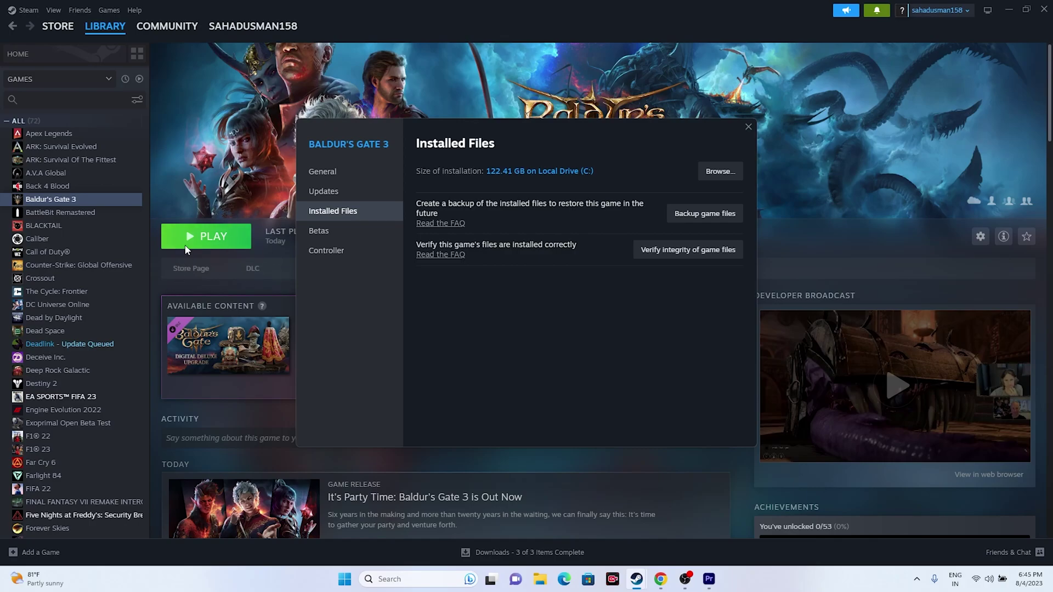
click(748, 128)
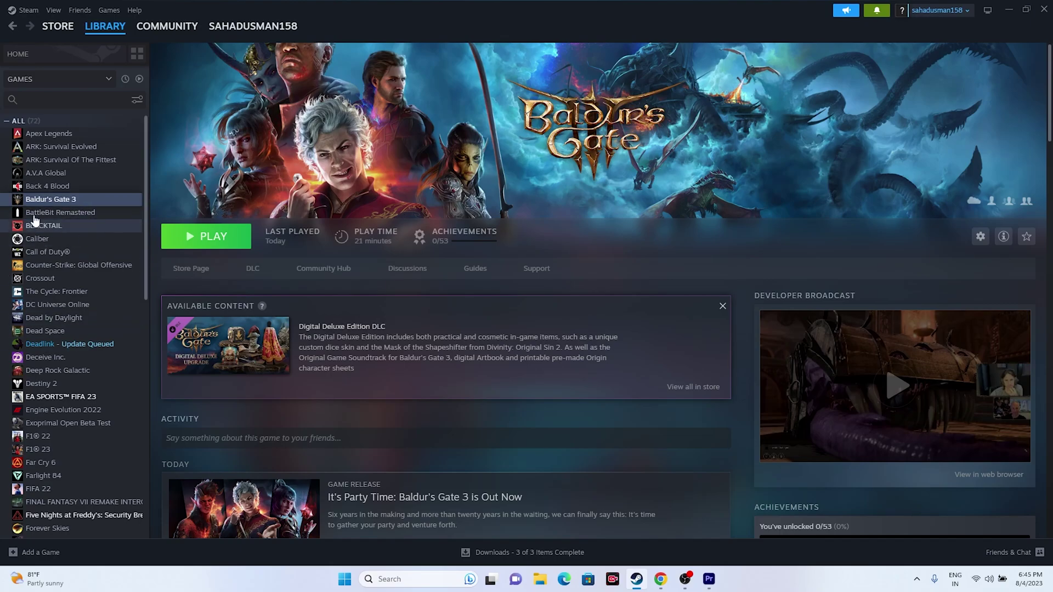
Browse to Baldur's Gate 3's install folder from Properties > Installed Files and maximize it.
right_click(57, 204)
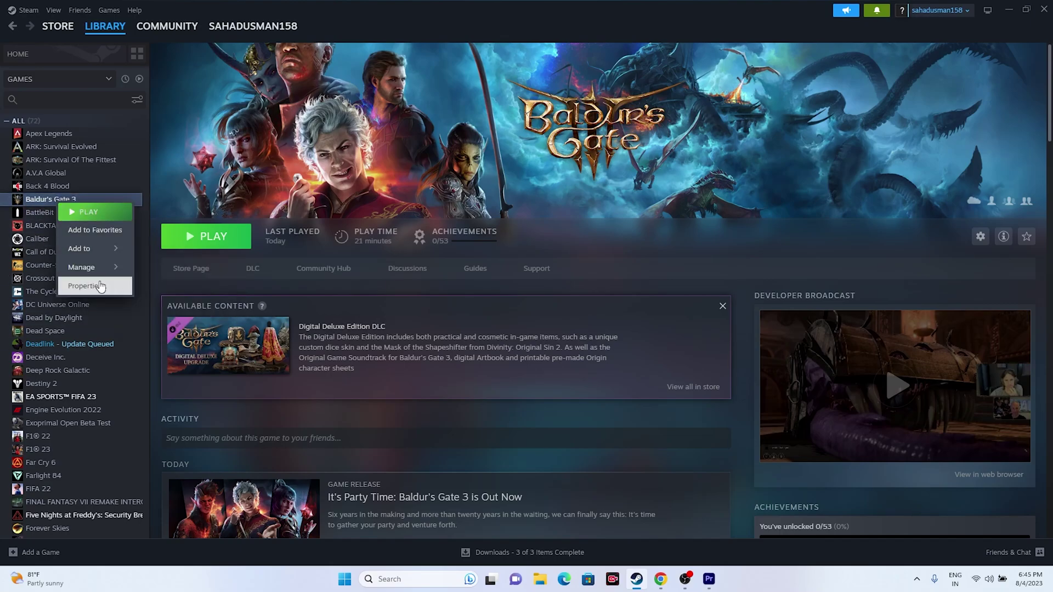
click(82, 284)
click(340, 213)
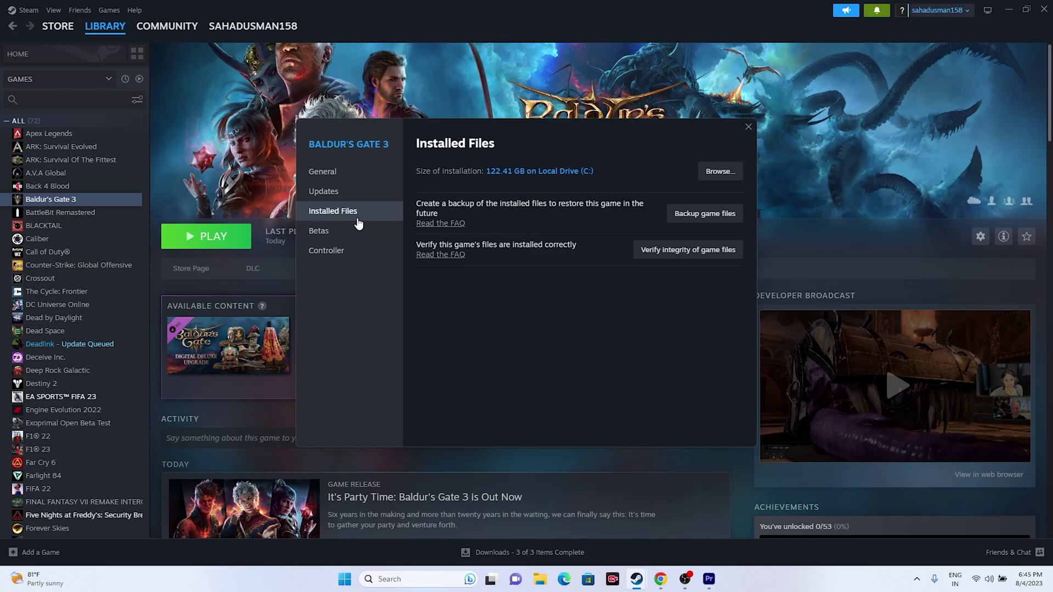
click(722, 183)
click(1008, 10)
click(829, 87)
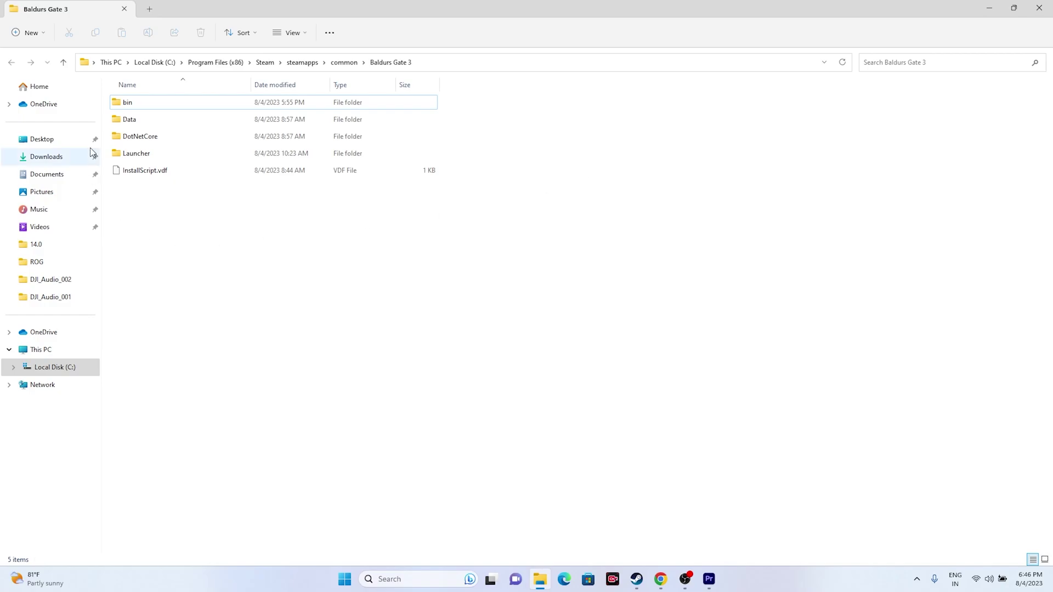
In the bin folder, set bg3 to always run as administrator in its Compatibility settings.
double_click(125, 104)
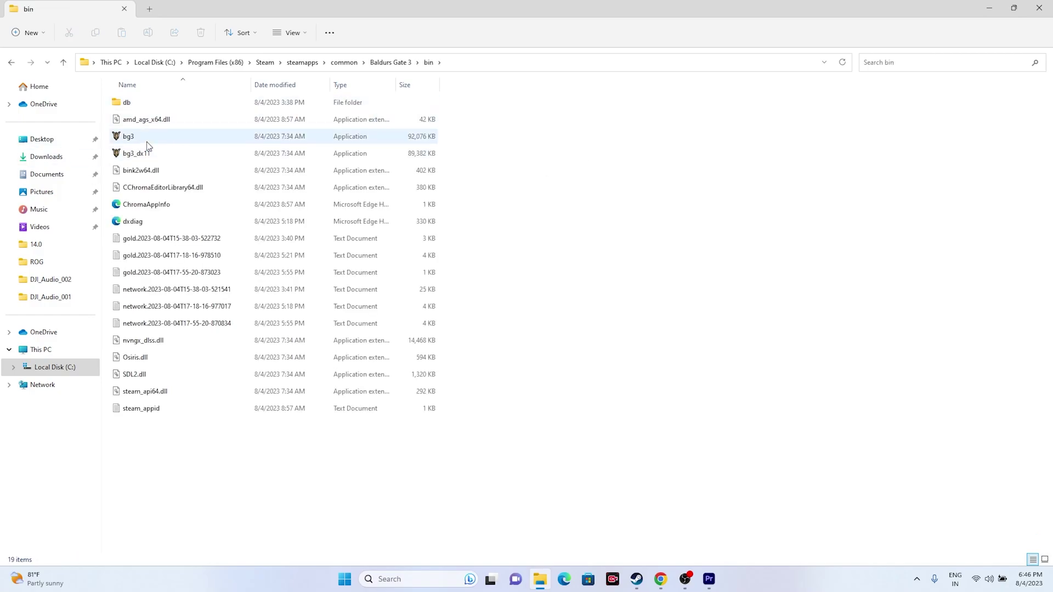
click(136, 140)
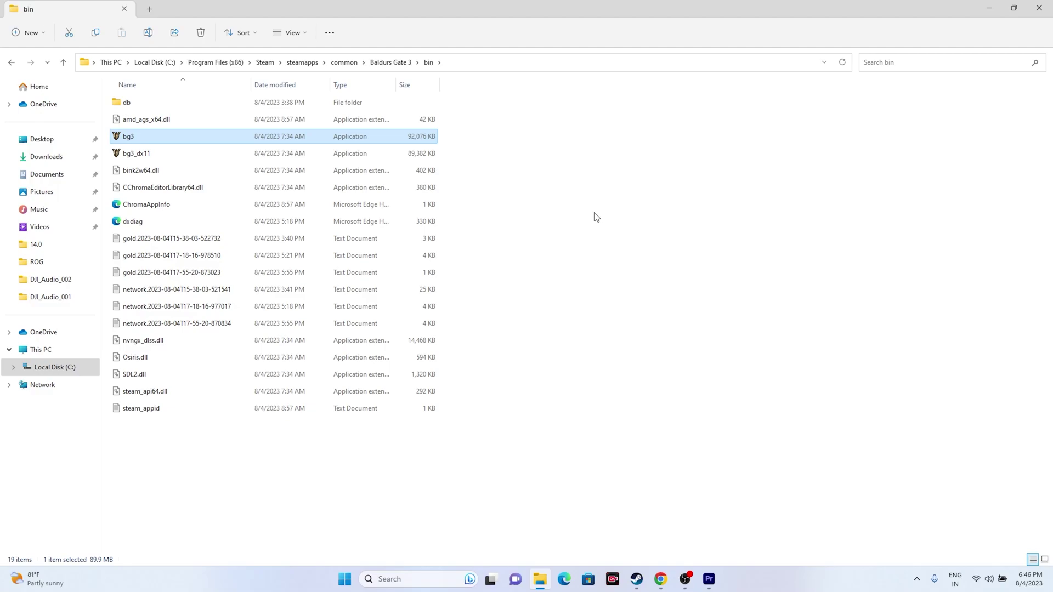
right_click(131, 143)
click(175, 304)
click(189, 290)
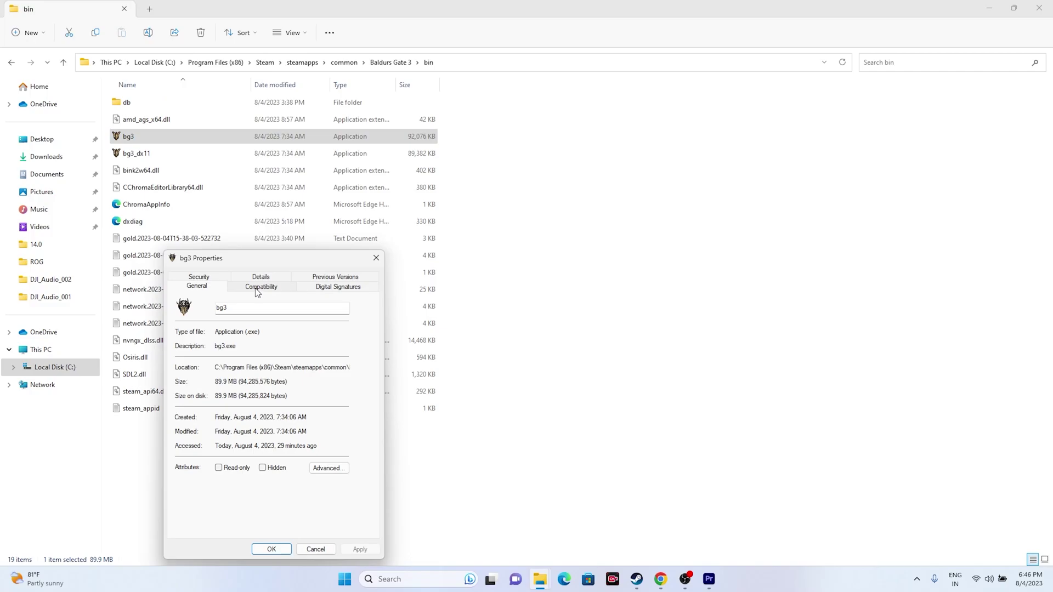
click(258, 288)
click(185, 461)
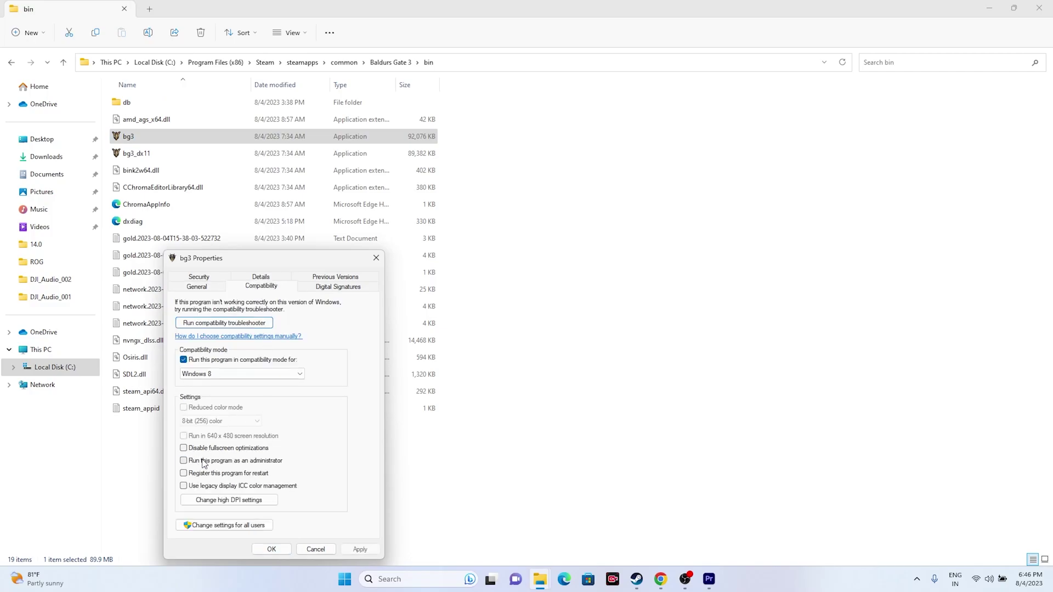
click(186, 462)
click(346, 551)
click(272, 550)
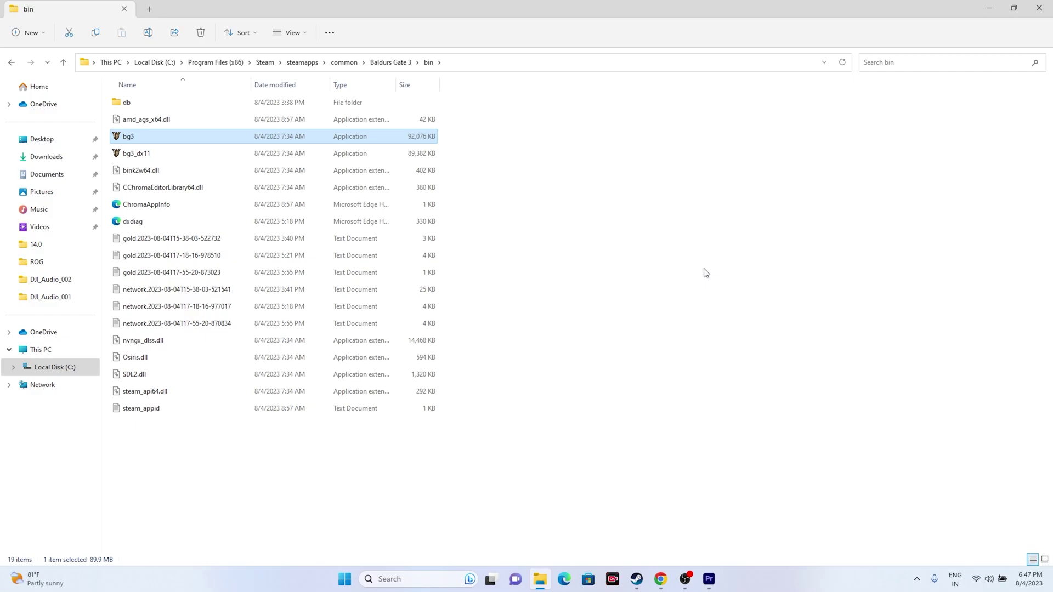
Reconfirm bg3's Windows 8 compatibility mode with administrator rights, then close File Explorer.
right_click(137, 144)
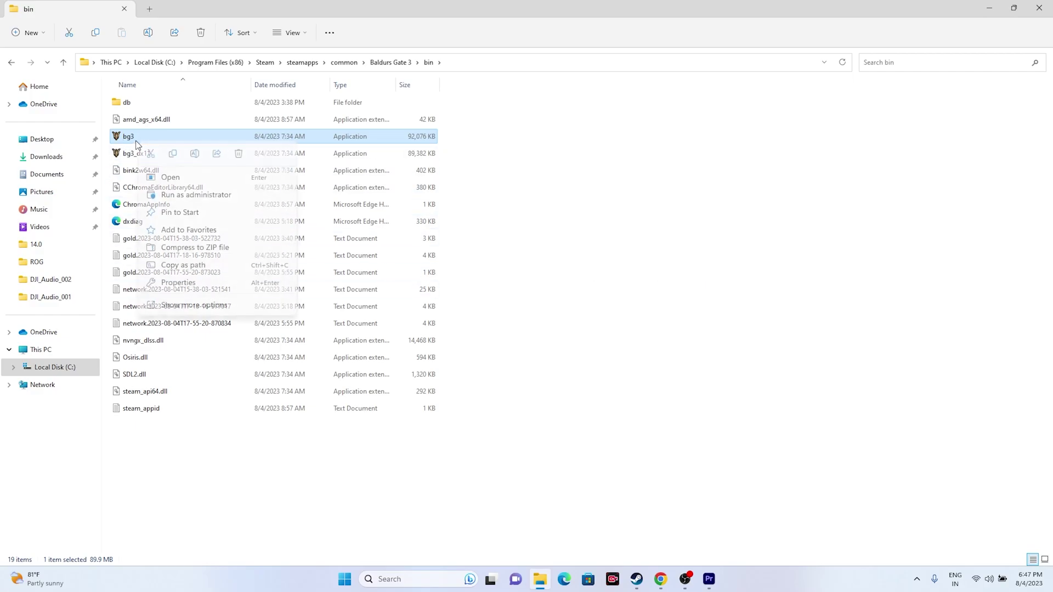
click(179, 305)
click(227, 291)
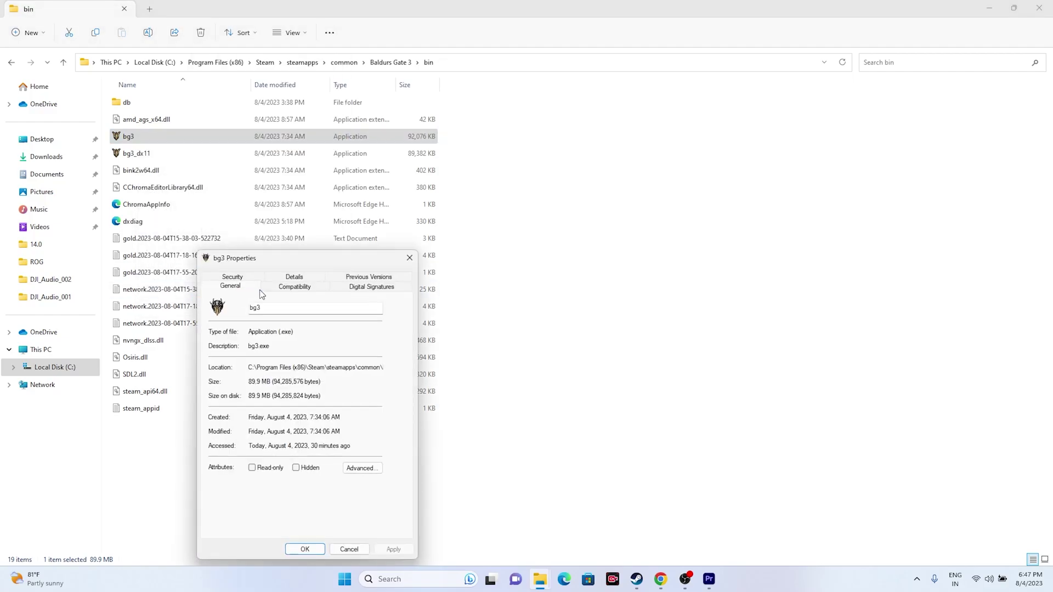
click(296, 290)
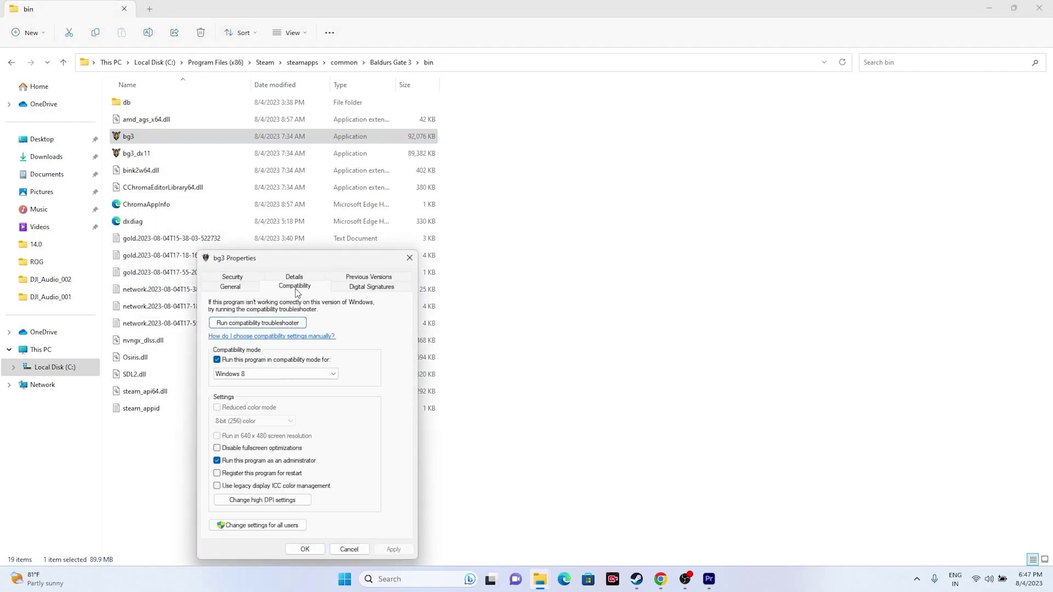
click(218, 360)
click(219, 360)
click(274, 374)
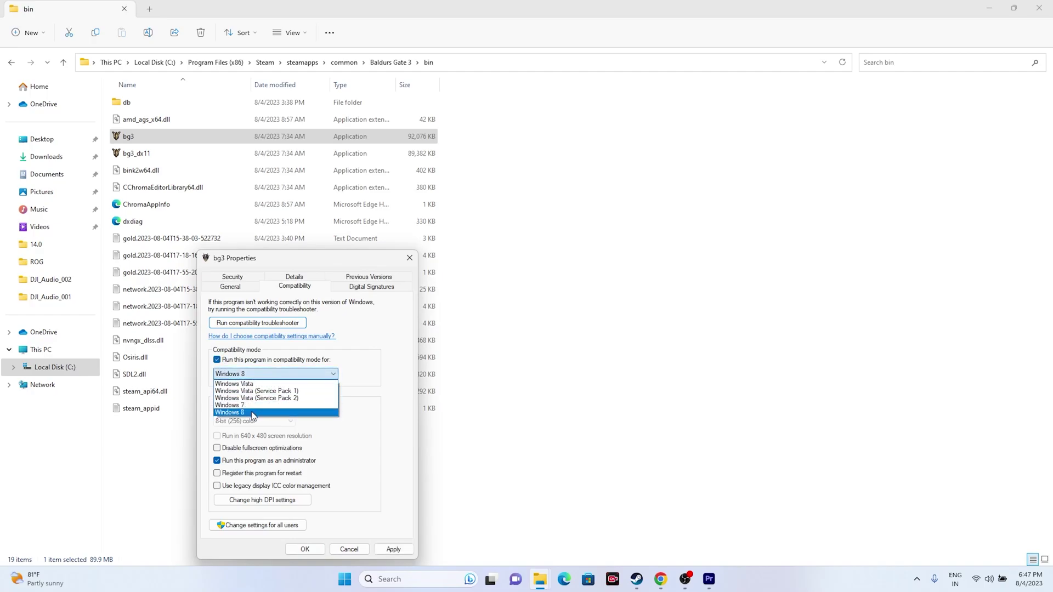
click(226, 370)
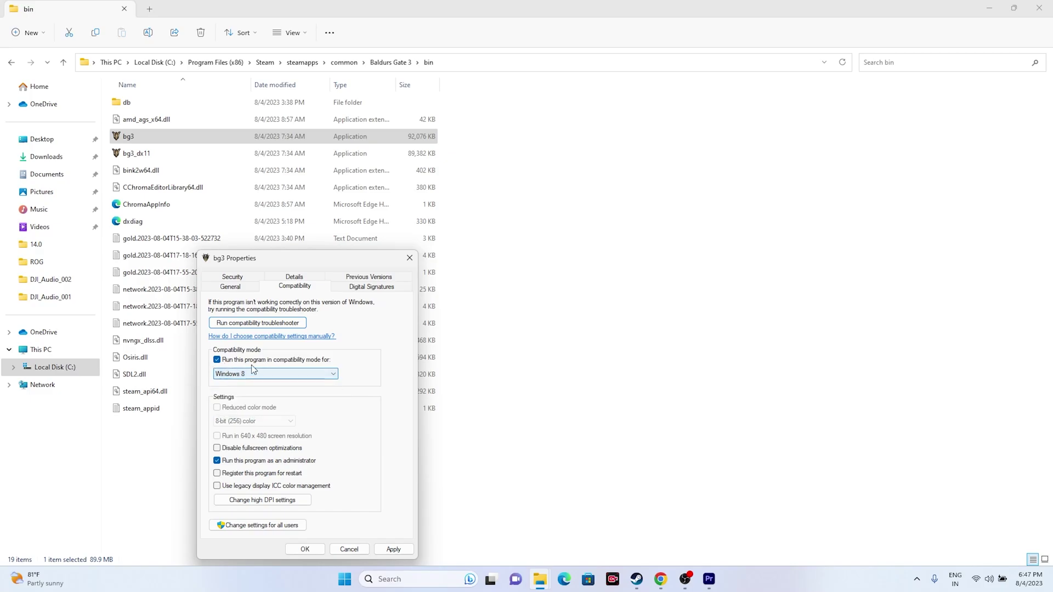
click(389, 547)
click(305, 549)
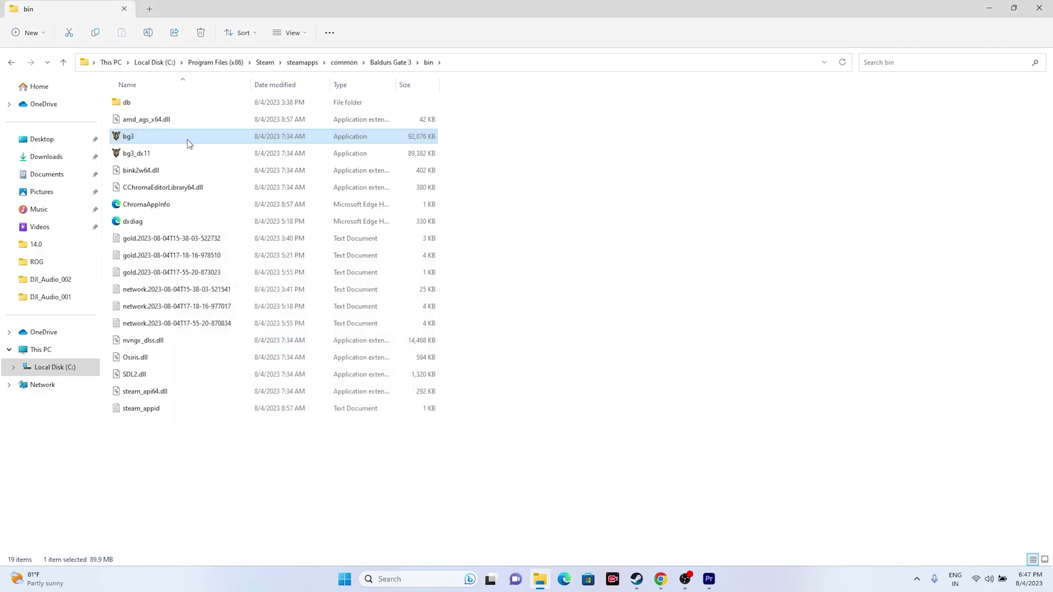
click(1039, 7)
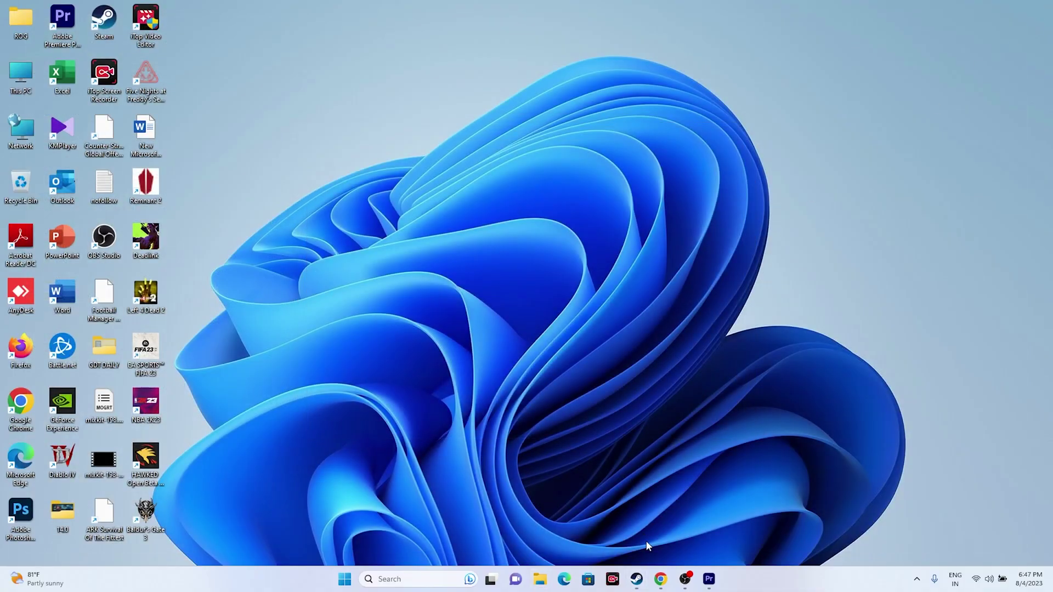
Check Date & time in Settings: automatic time and time zone On at UTC+05:30.
click(636, 579)
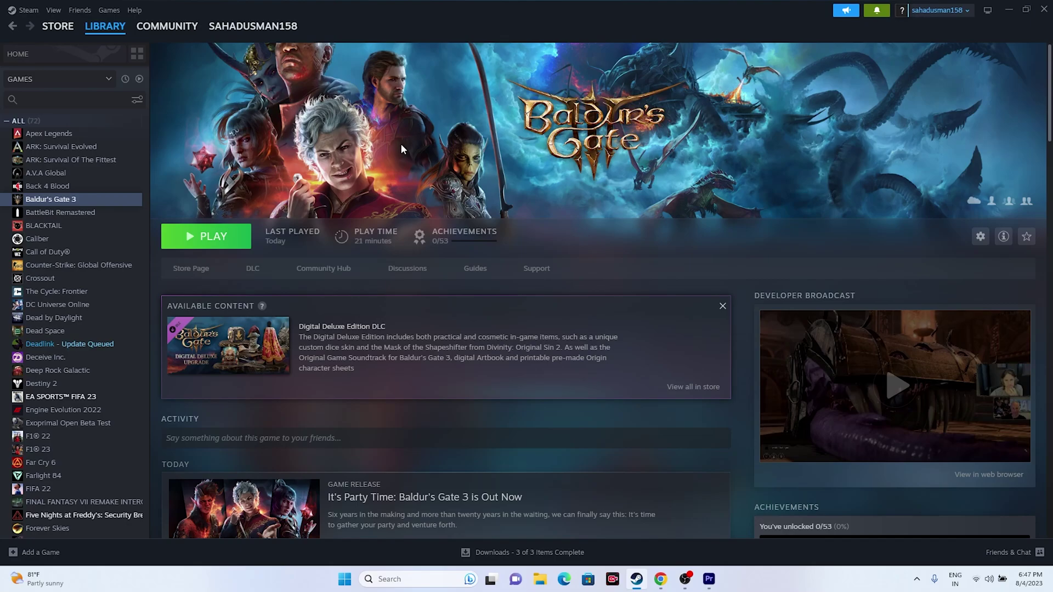
click(1010, 11)
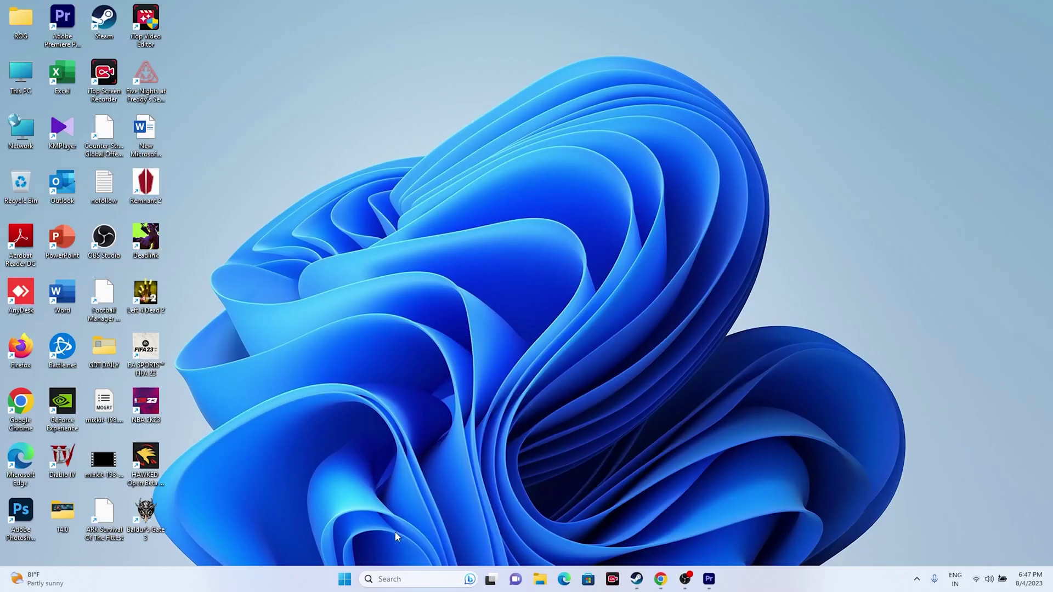
click(406, 577)
click(423, 260)
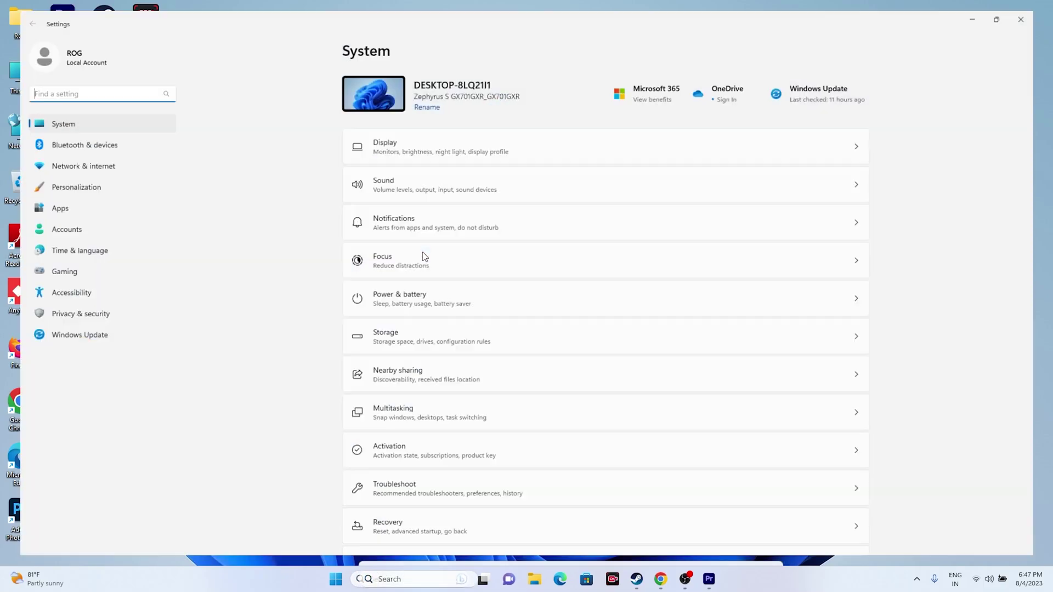
click(78, 253)
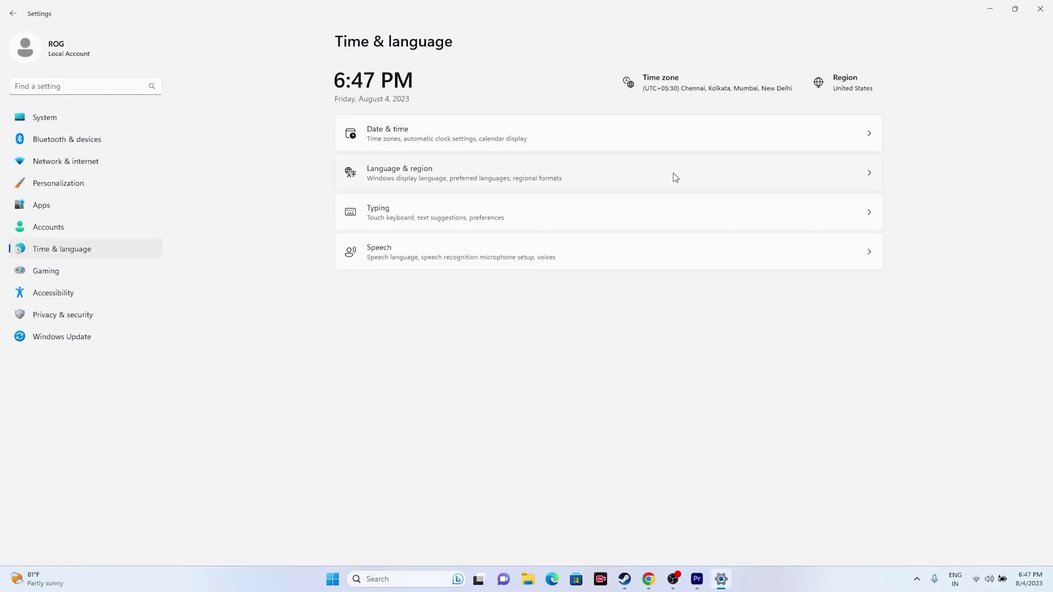
click(410, 141)
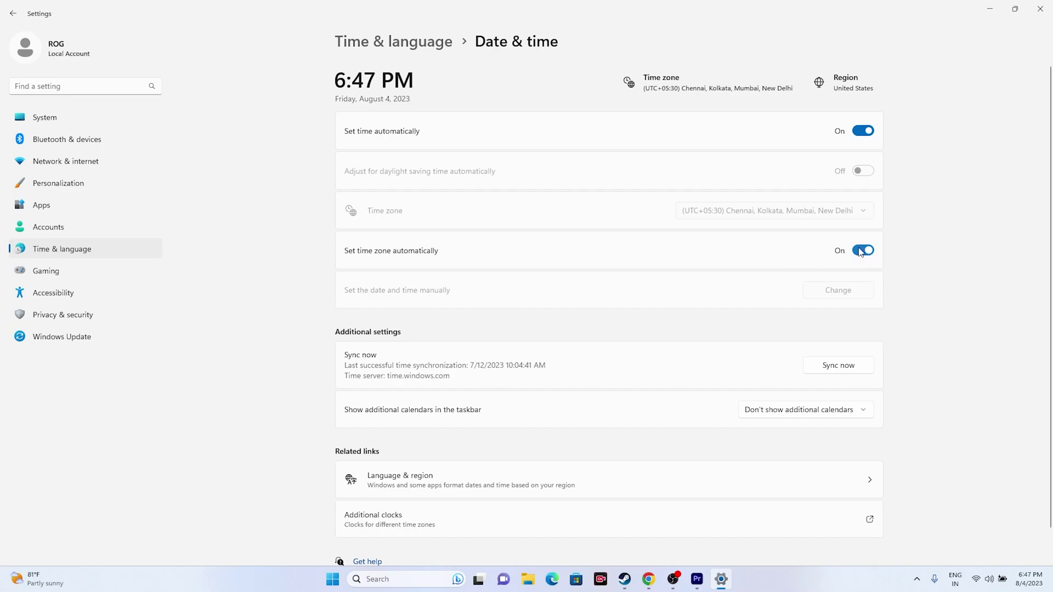
Keep Country or region as United States, close Settings, and return to Steam.
click(13, 13)
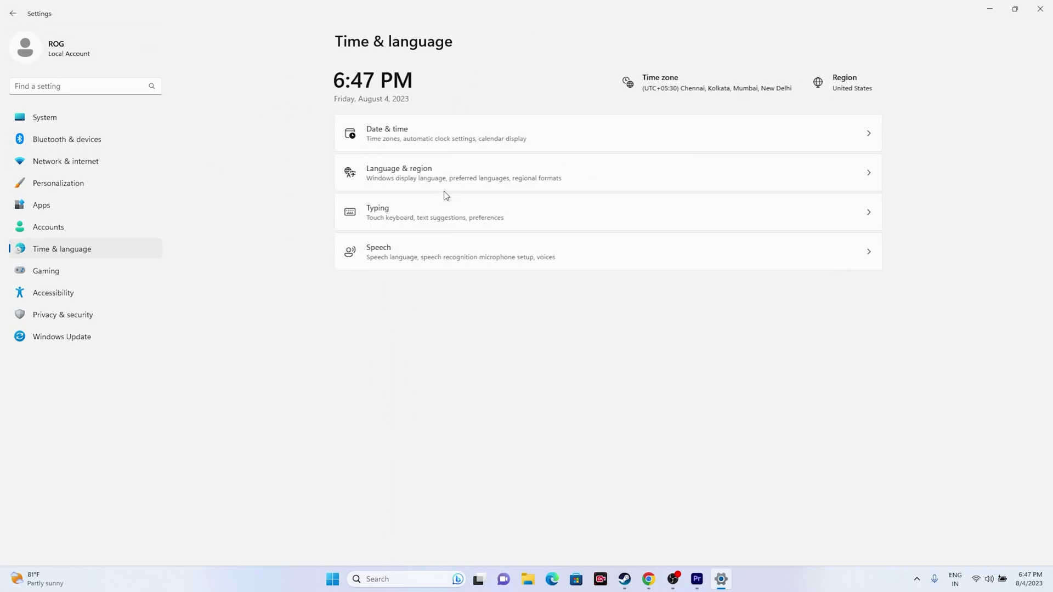
click(433, 183)
click(854, 278)
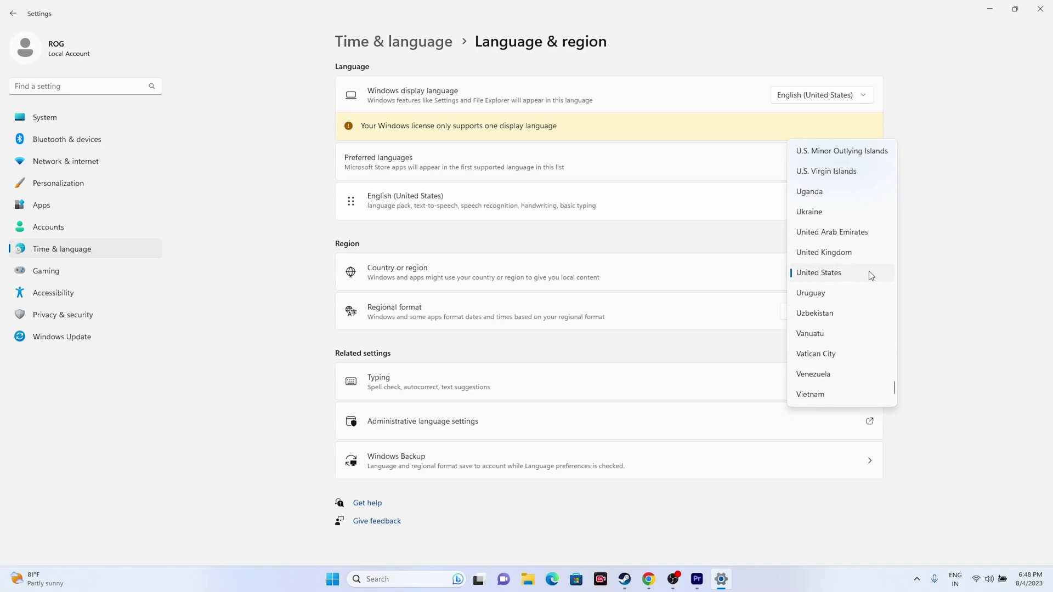
click(988, 269)
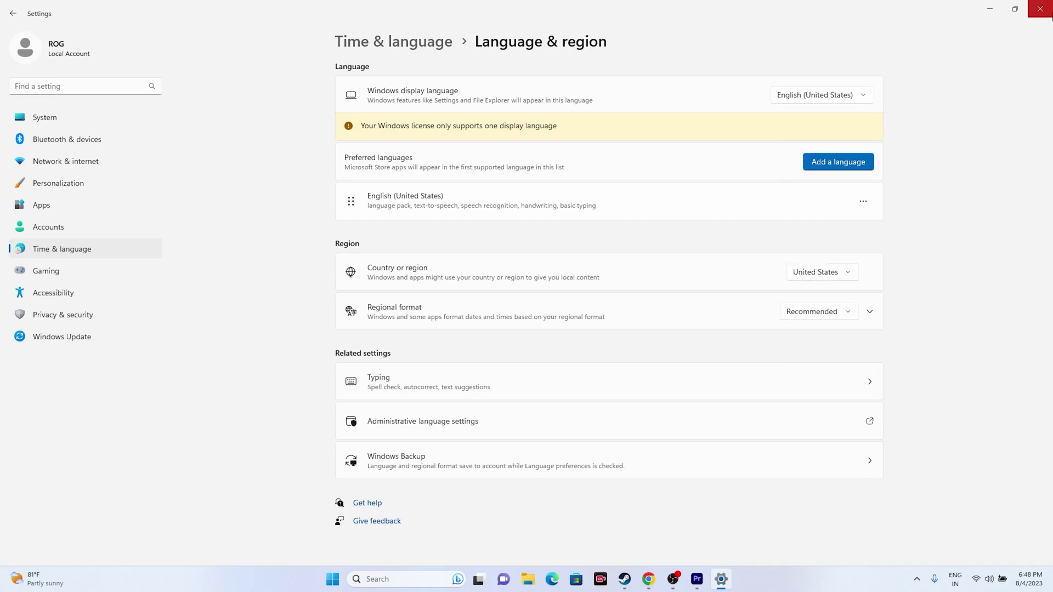
click(1040, 9)
click(636, 579)
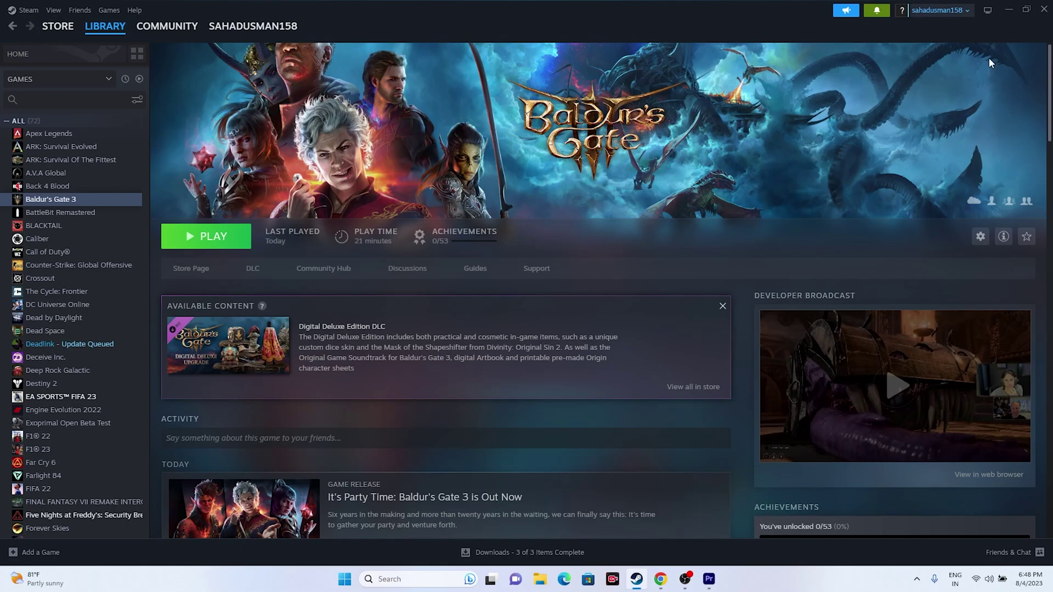
click(1008, 13)
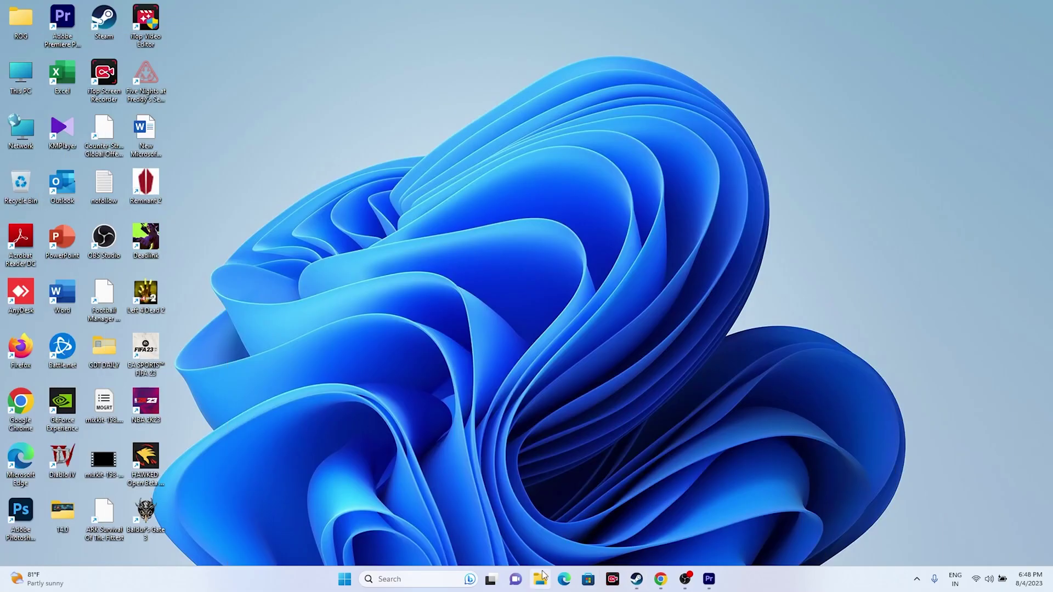
click(541, 582)
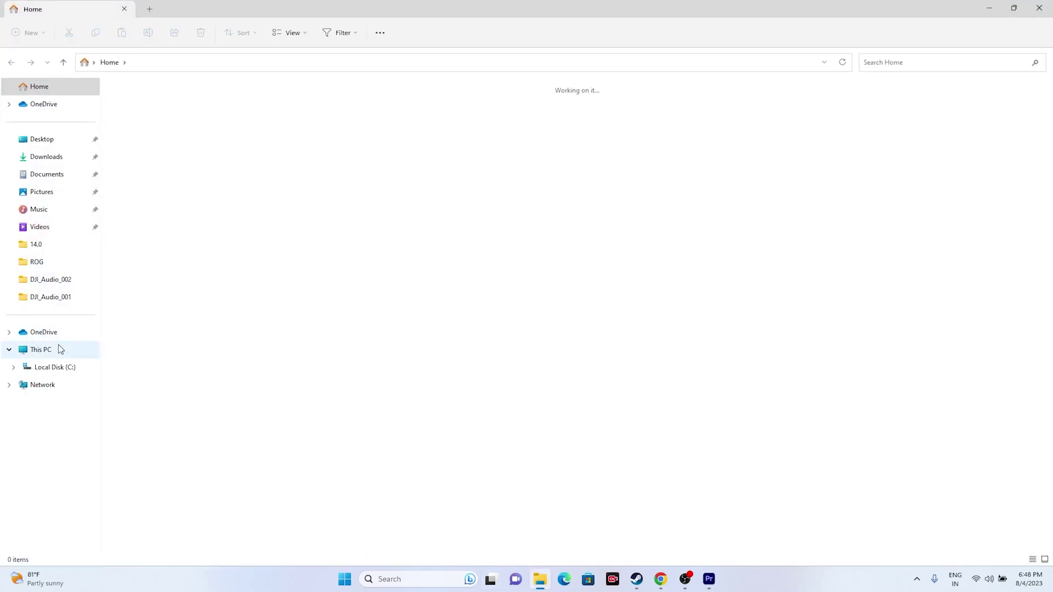
click(59, 350)
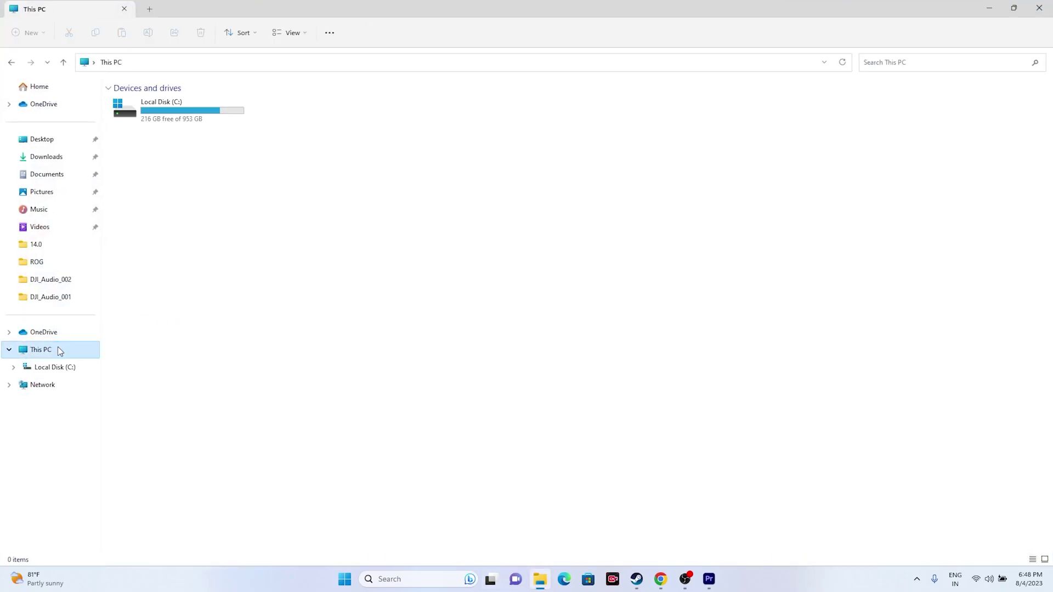
click(59, 173)
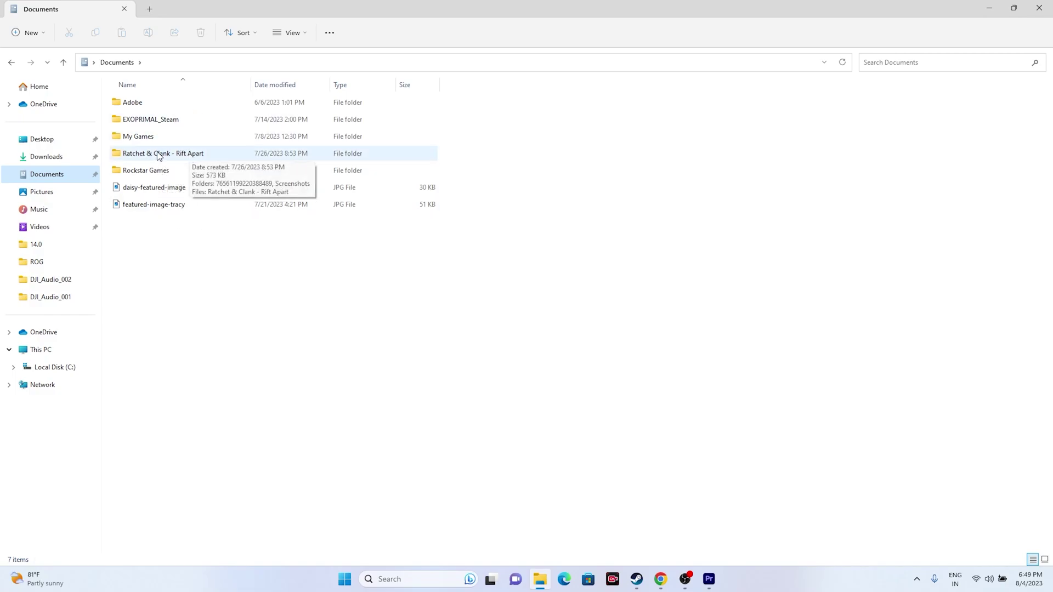
click(1039, 8)
click(638, 576)
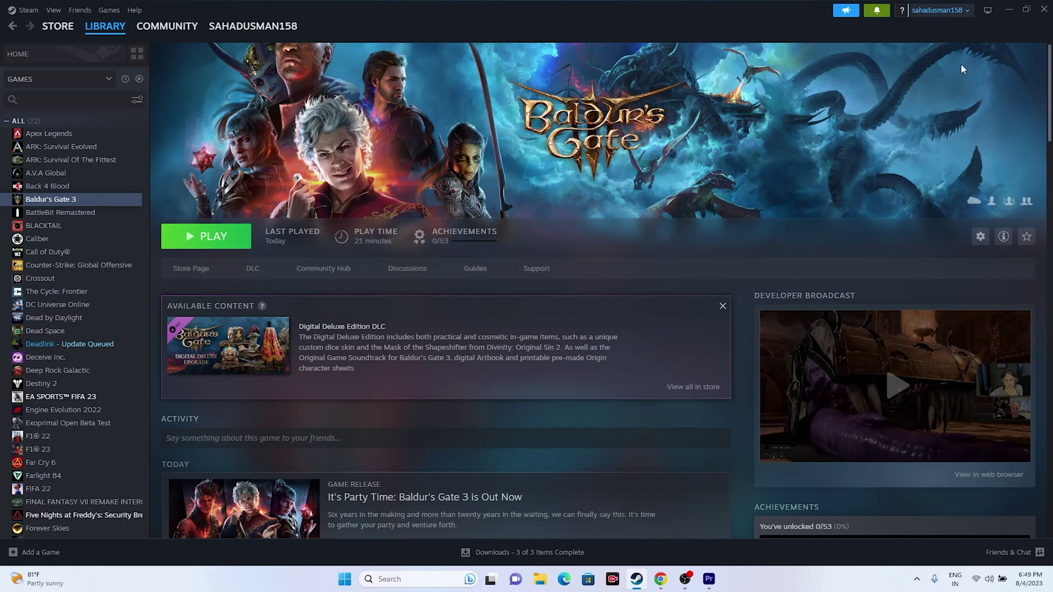
Open Windows Defender Firewall's allowed apps list and untick bg3.exe's private-network access.
click(1008, 10)
click(394, 580)
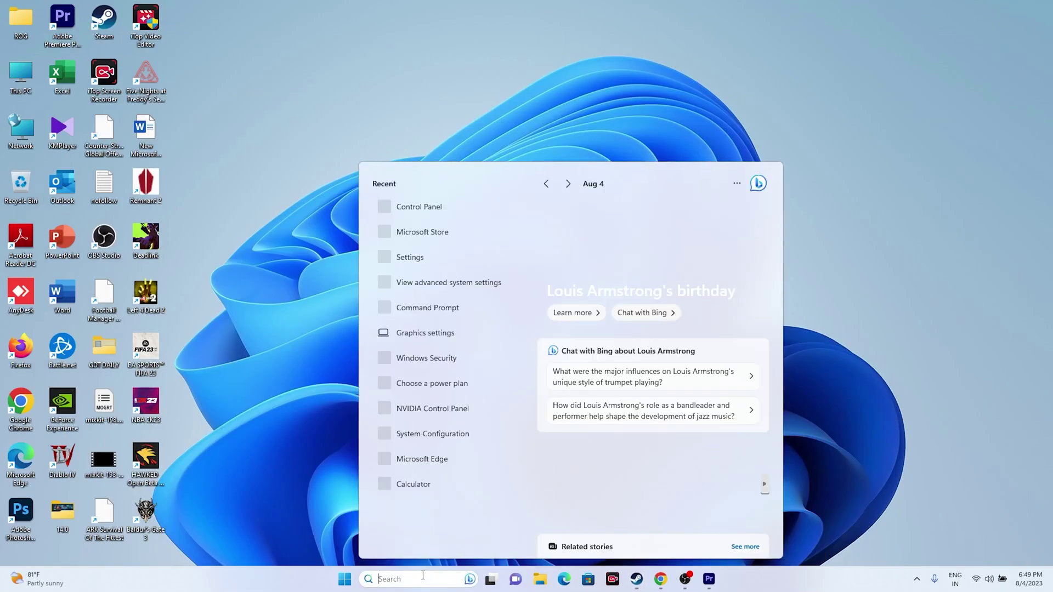
click(433, 212)
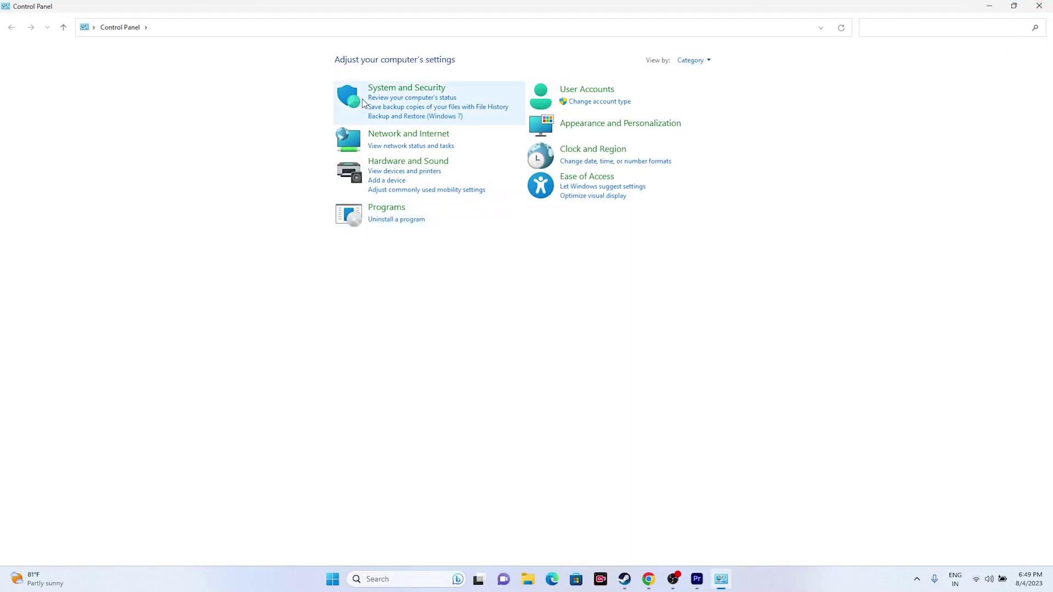
click(422, 87)
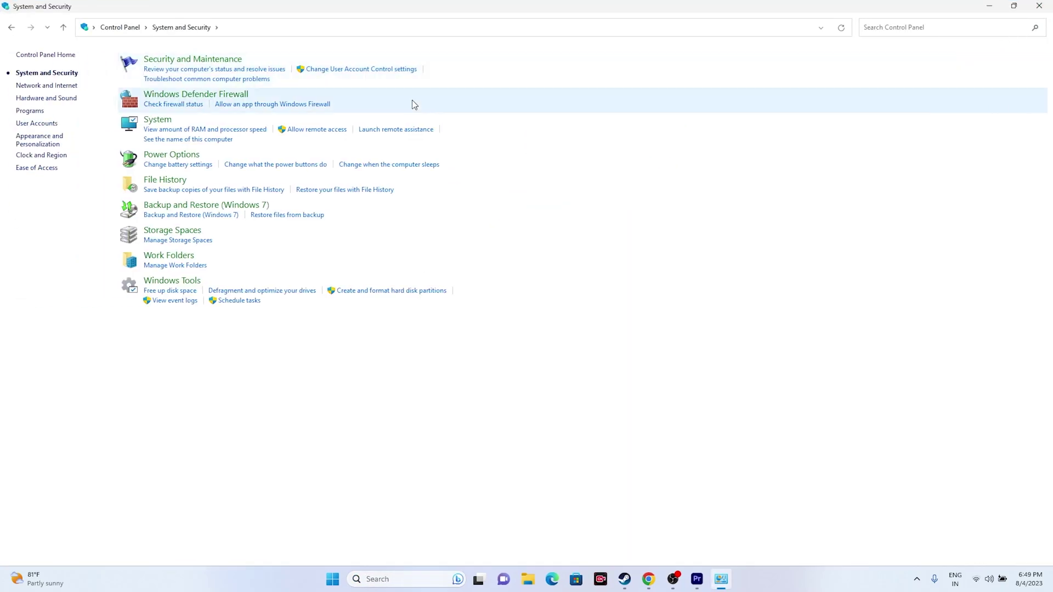
click(175, 96)
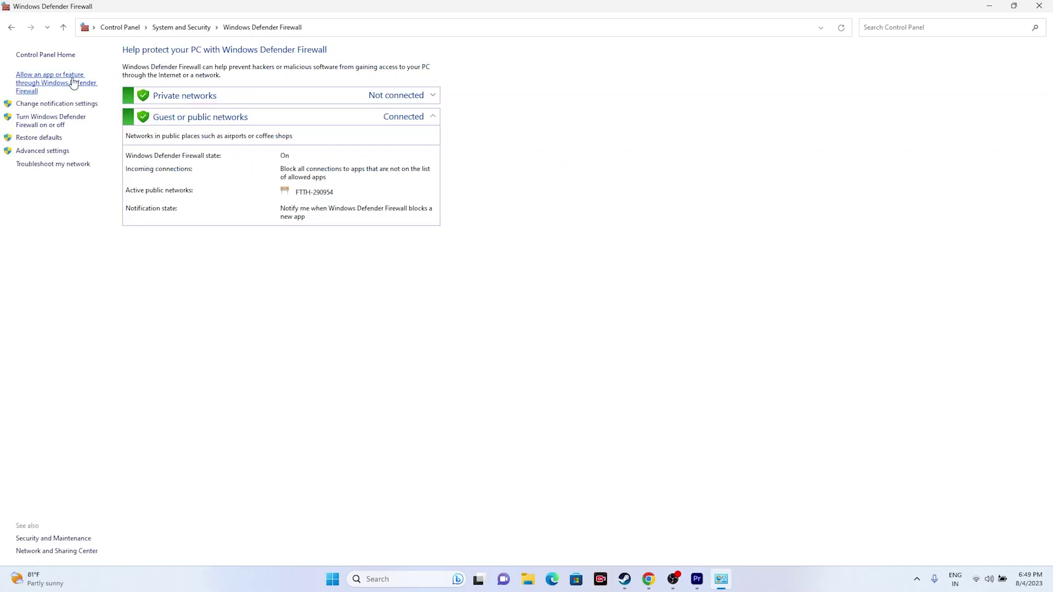
click(25, 89)
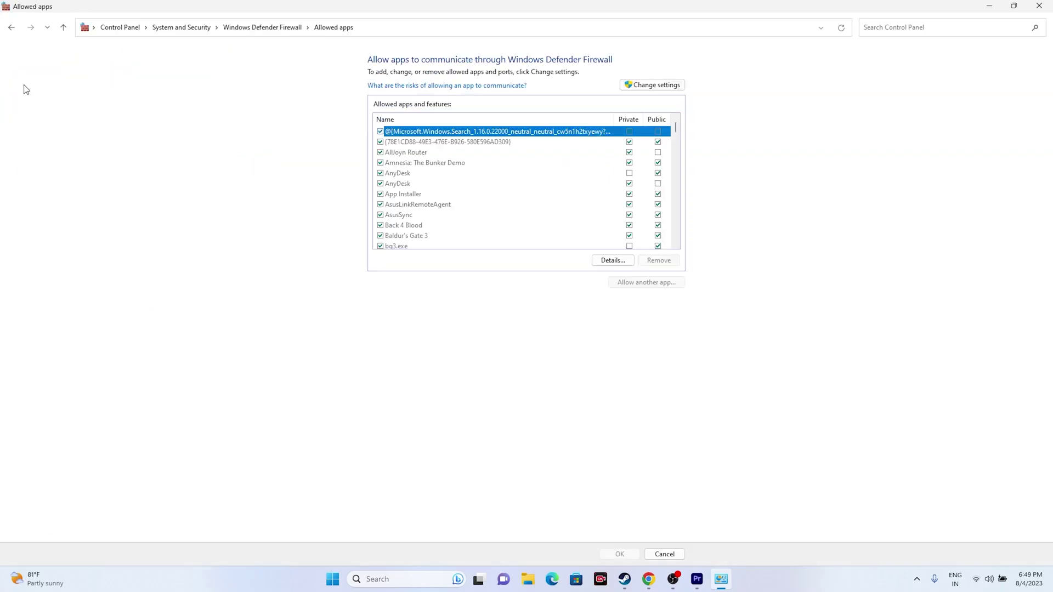
scroll(444, 189, down, 1)
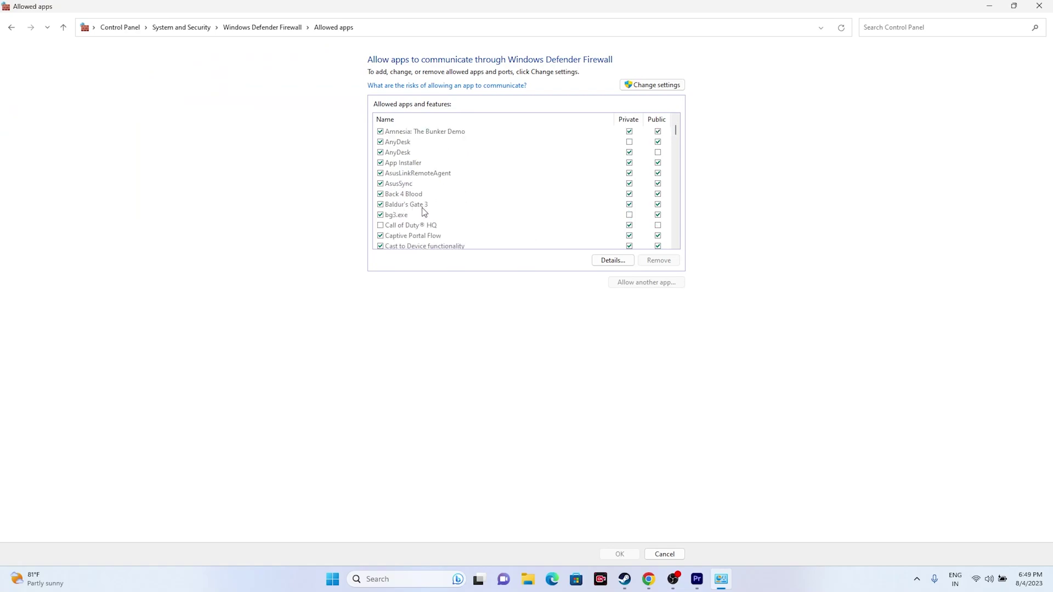
click(629, 215)
In Add an app, browse to C:\Program Files (x86)\Steam\steamapps\common\Baldurs Gate 3\bin.
click(665, 88)
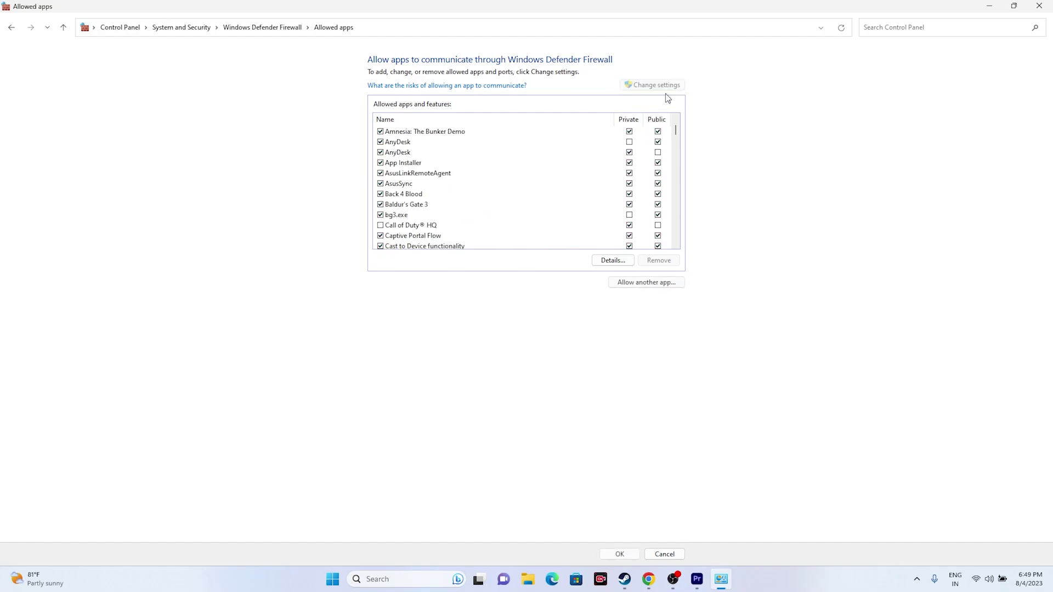
click(646, 282)
click(606, 342)
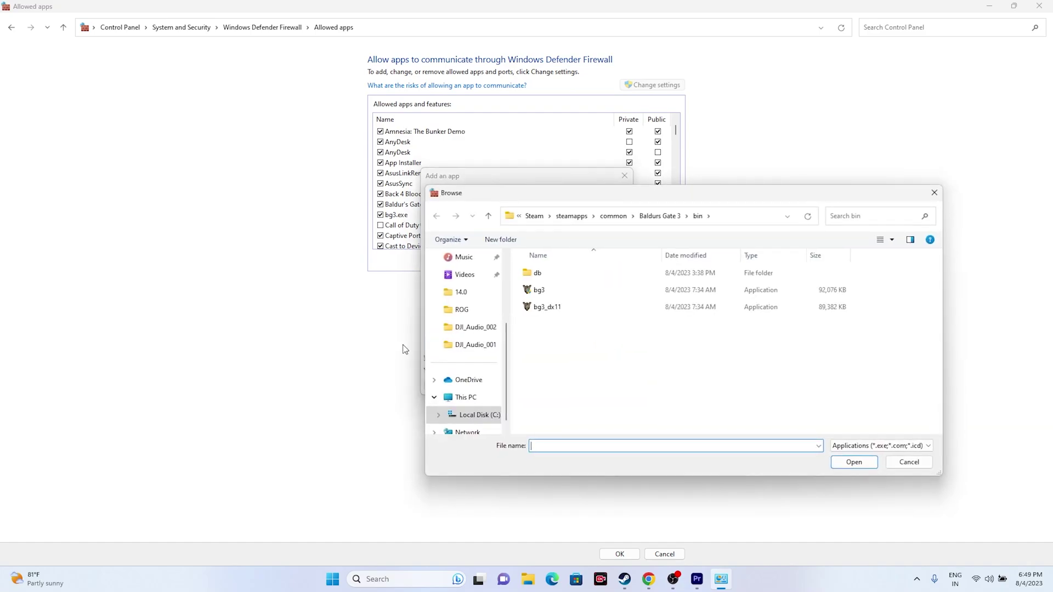
click(466, 398)
double_click(617, 288)
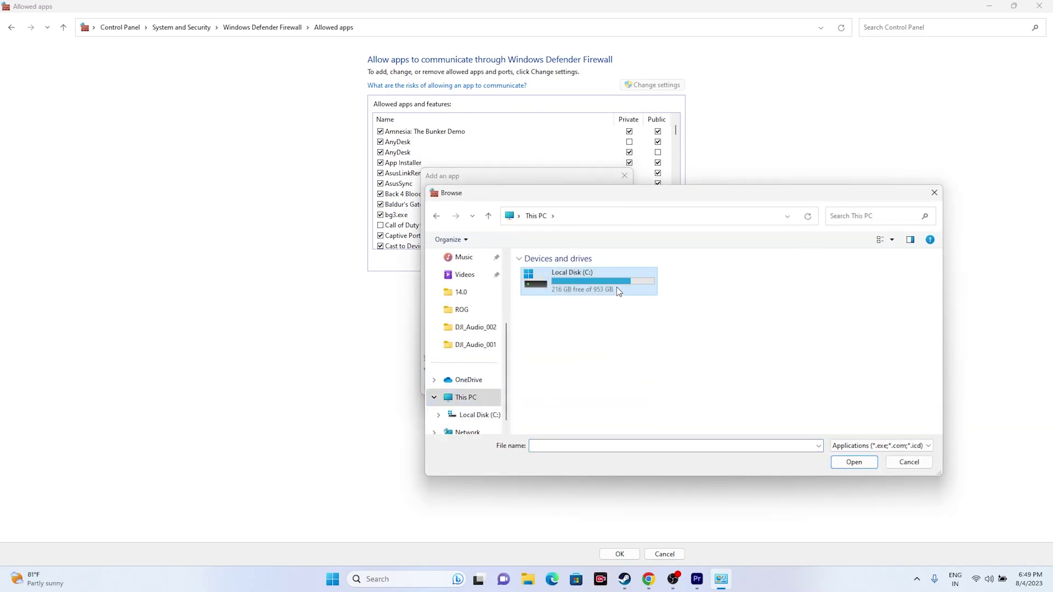
double_click(584, 358)
scroll(570, 356, down, 3)
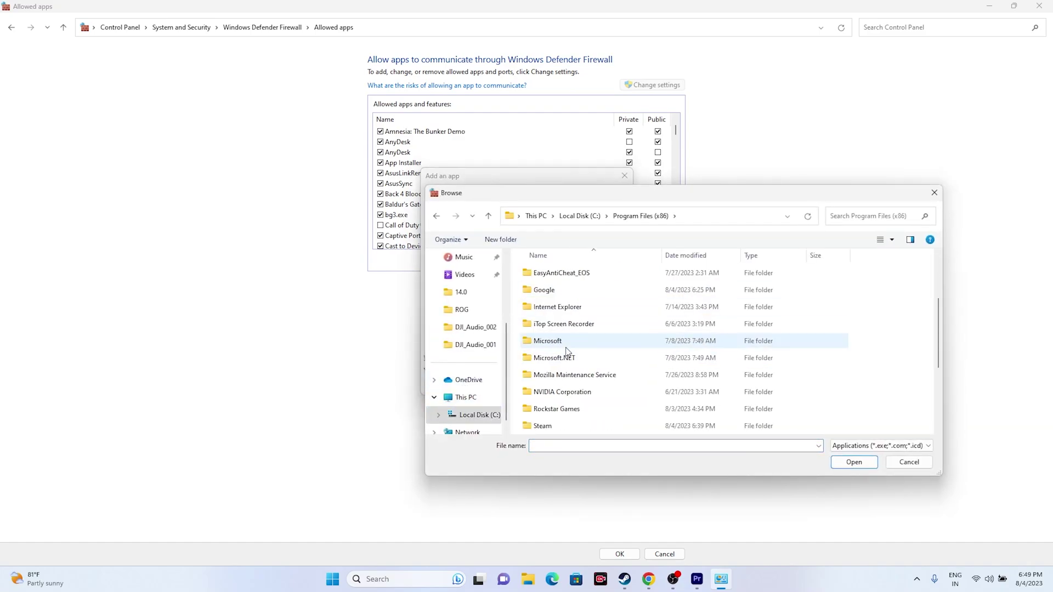
double_click(565, 373)
scroll(568, 385, down, 2)
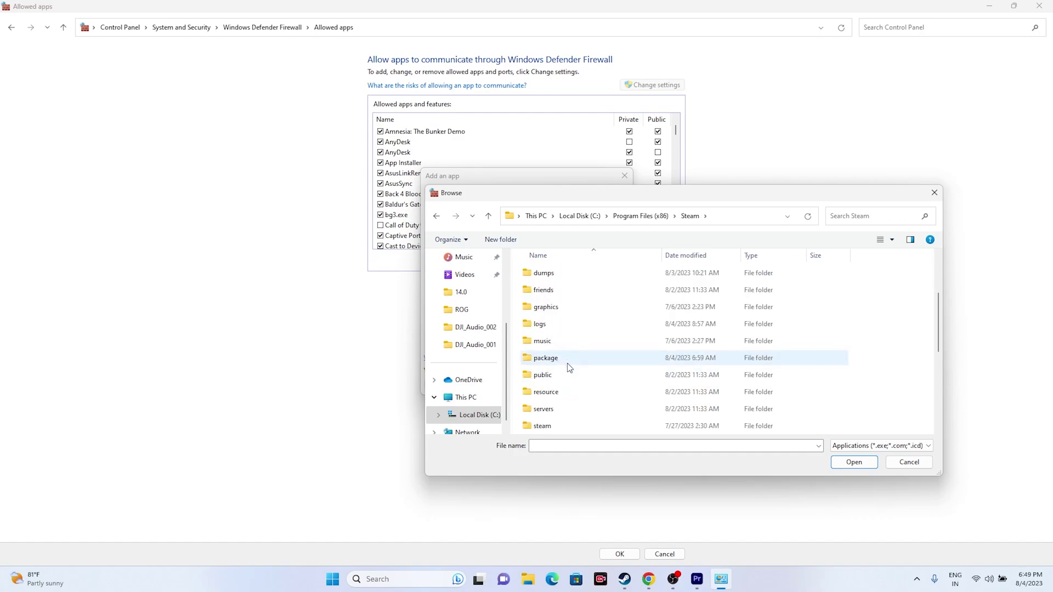
scroll(553, 430, down, 2)
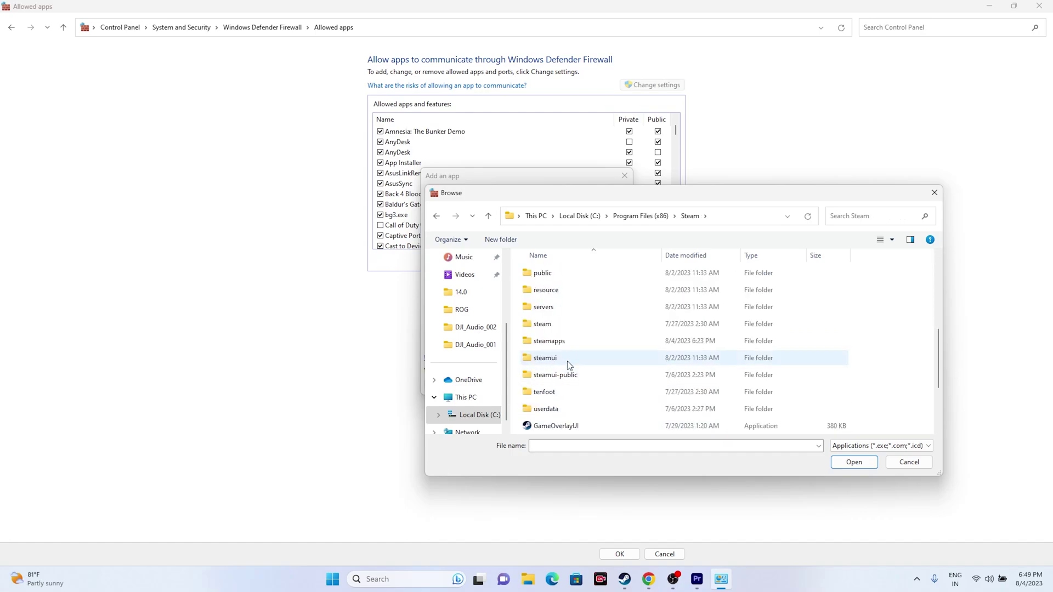
double_click(564, 341)
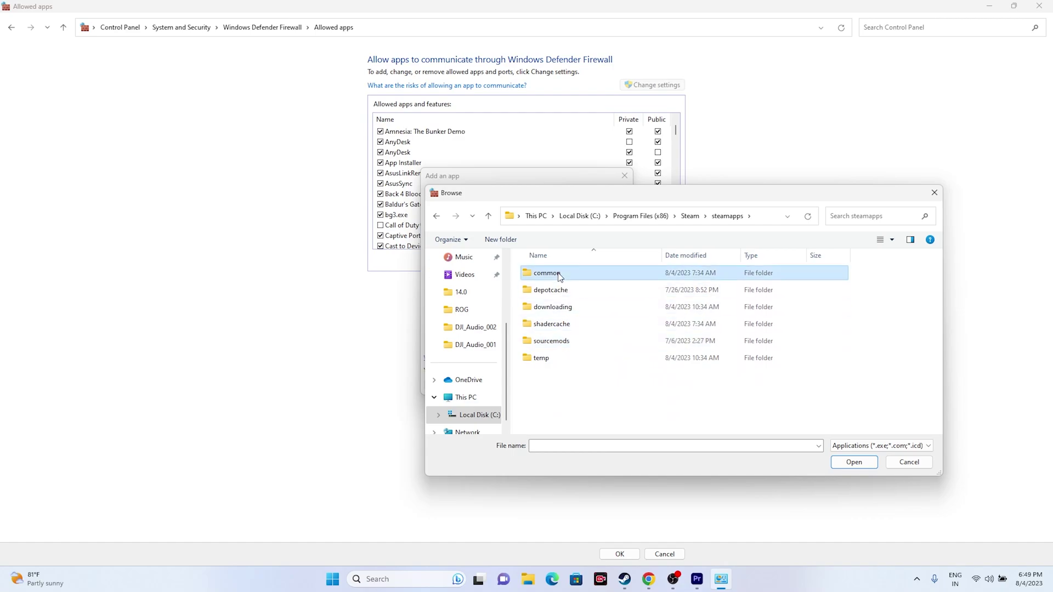
double_click(559, 272)
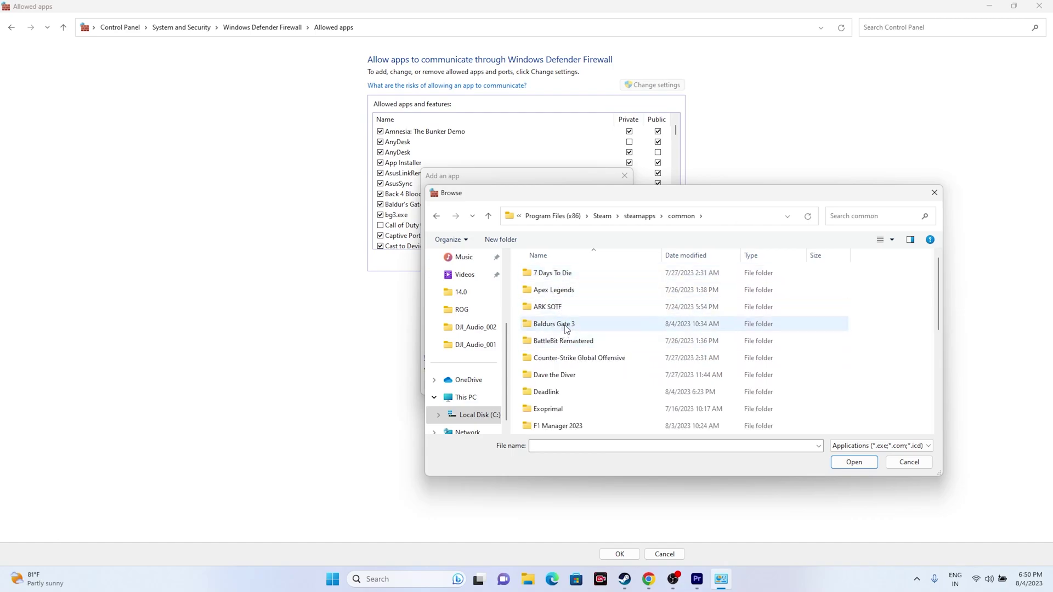
double_click(565, 326)
double_click(558, 279)
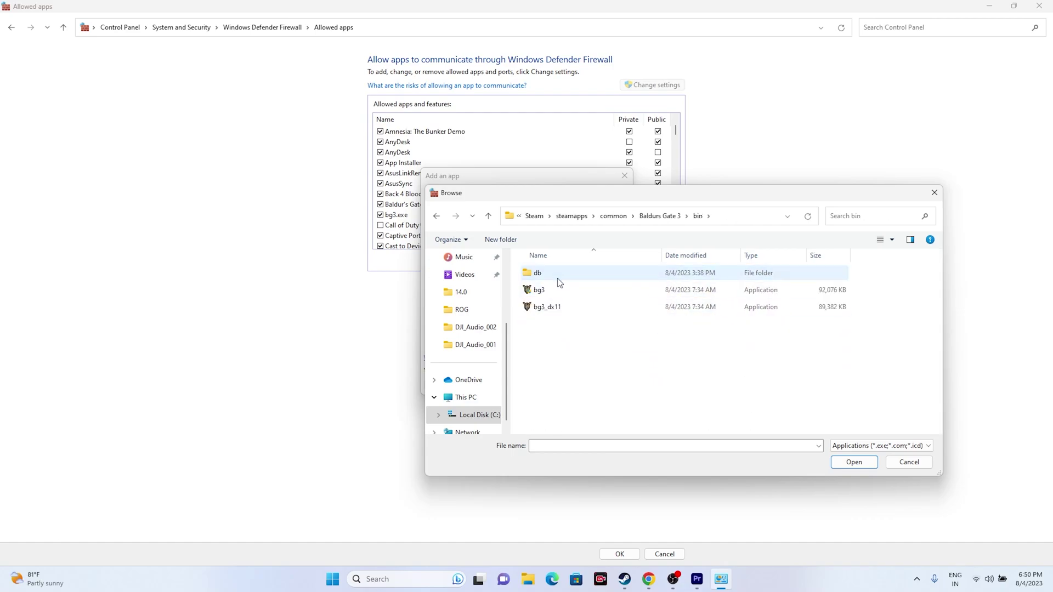
Pick bg3 to add, dismiss the resulting error, and cancel the Add an app window.
click(554, 292)
click(843, 466)
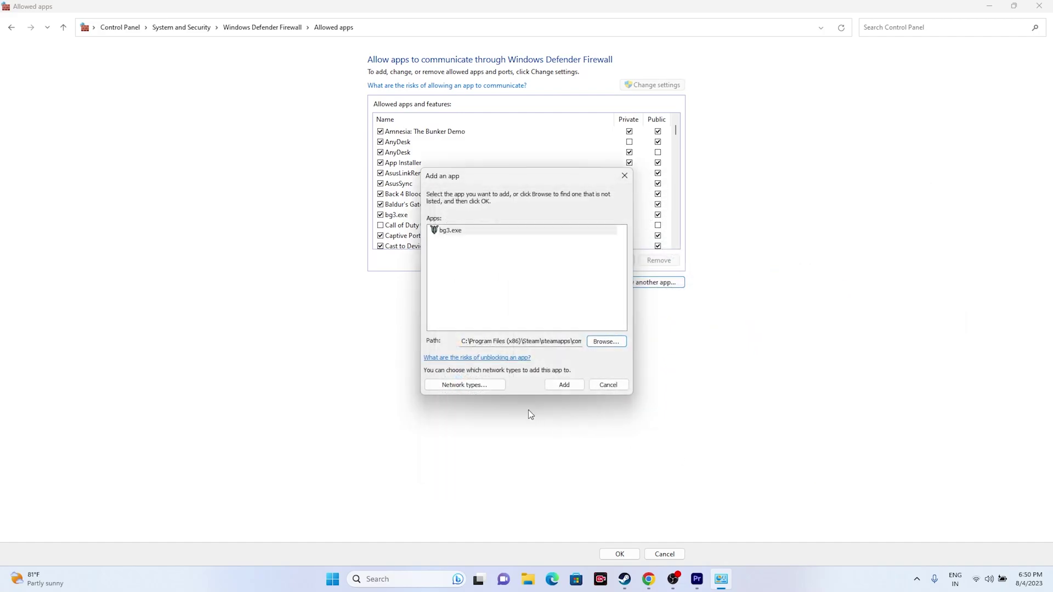
click(564, 385)
click(596, 330)
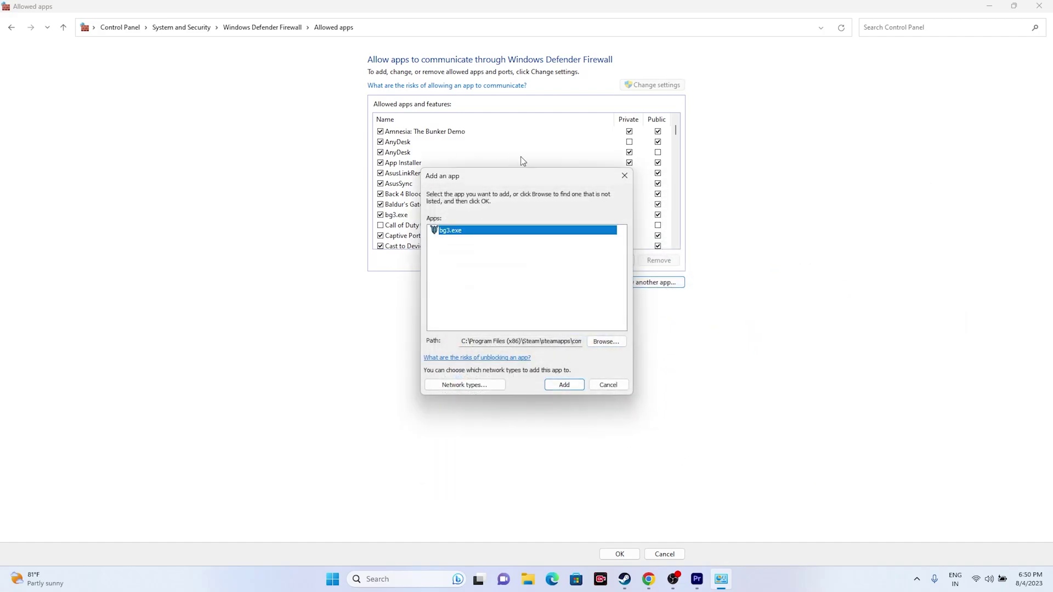
click(624, 176)
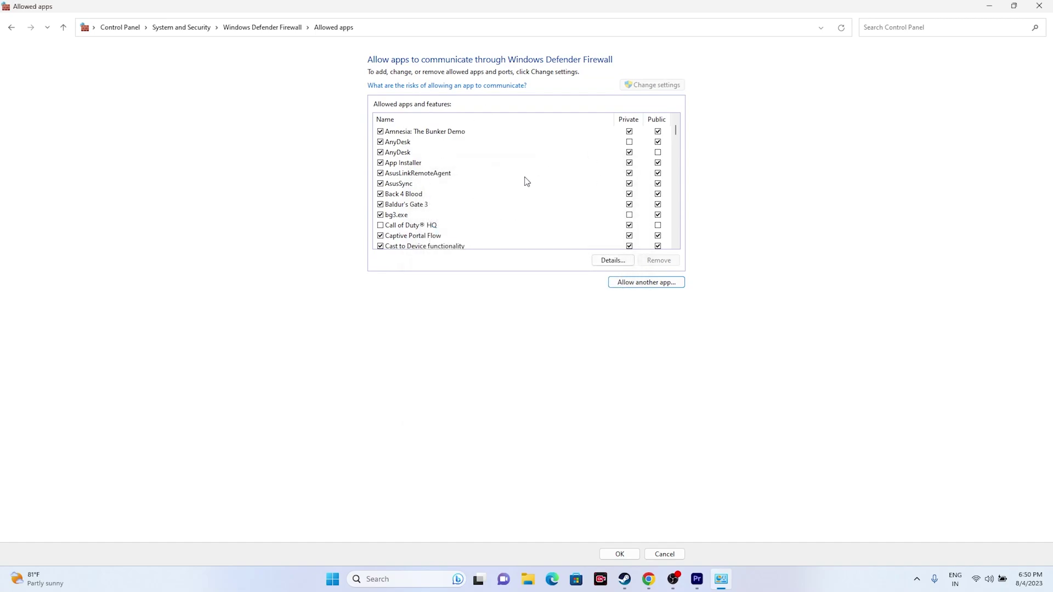
Close the firewall allowed apps window and bring Steam's Baldur's Gate 3 page back.
click(1038, 6)
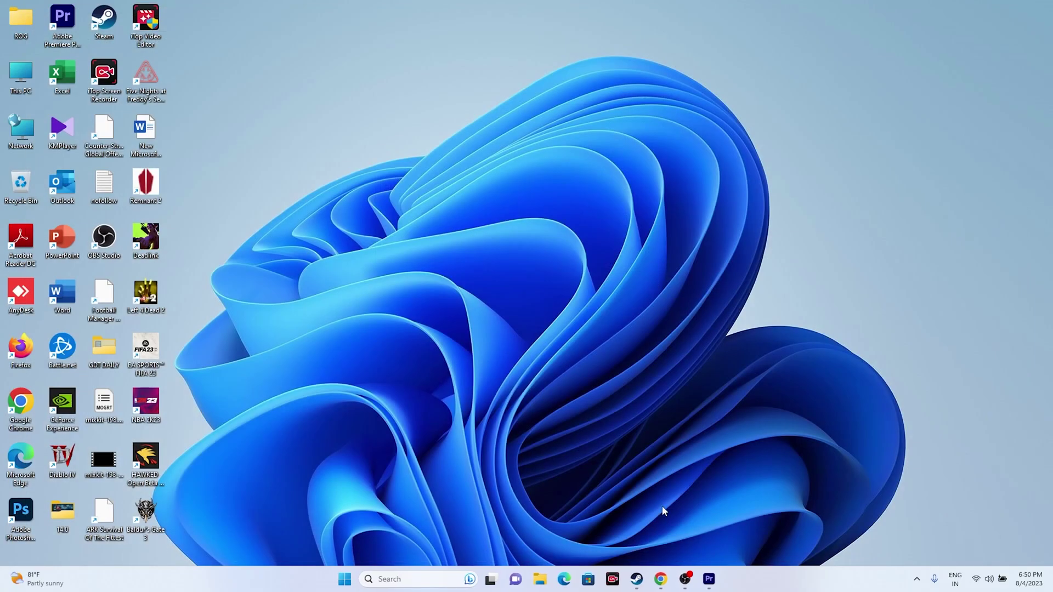
click(637, 579)
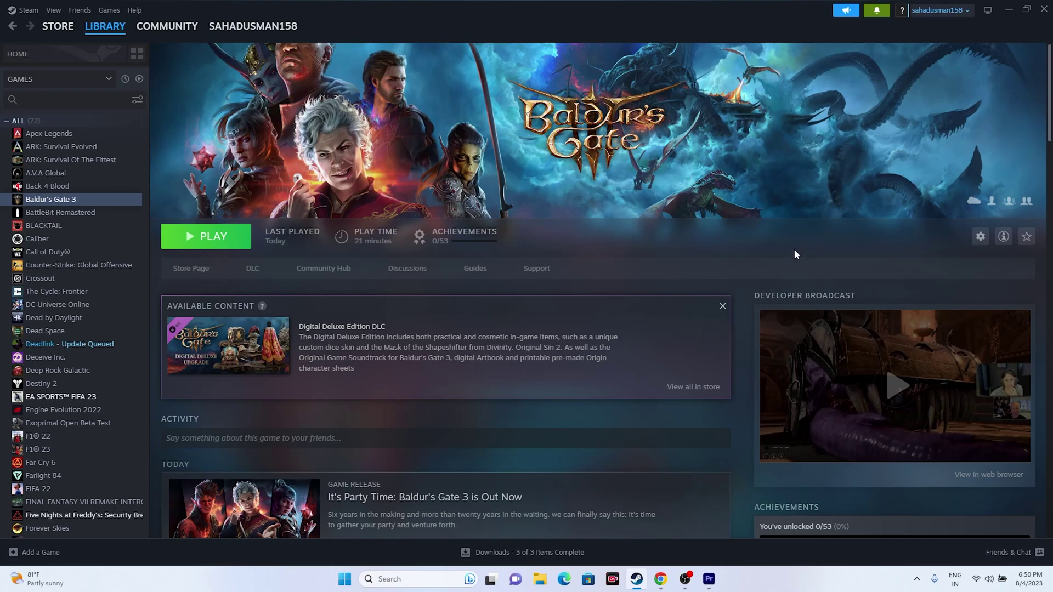
In System Configuration's Services tab, disable all non-Microsoft services and confirm with OK.
click(1007, 15)
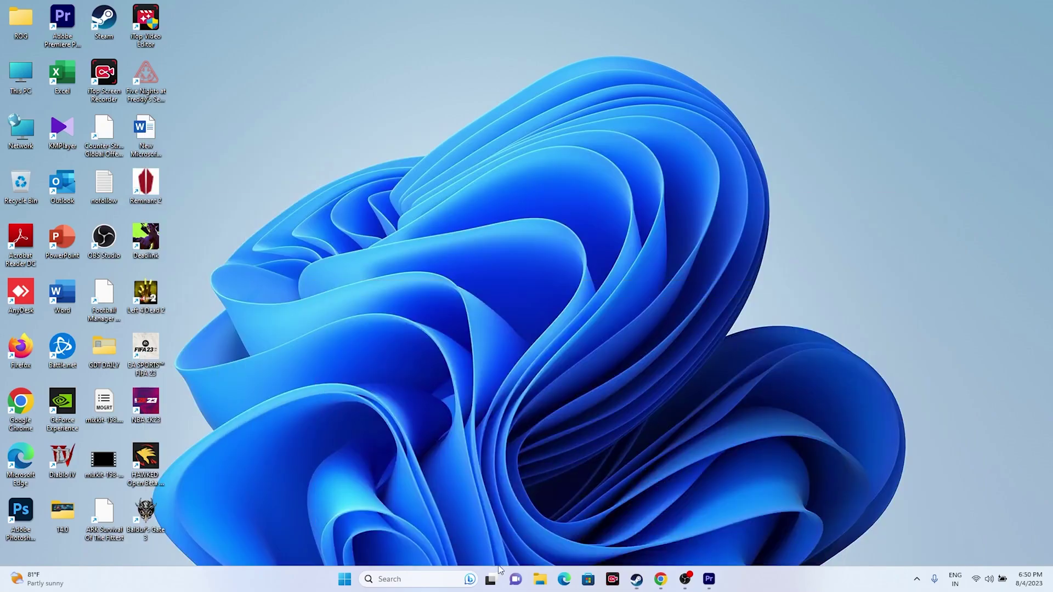
click(433, 577)
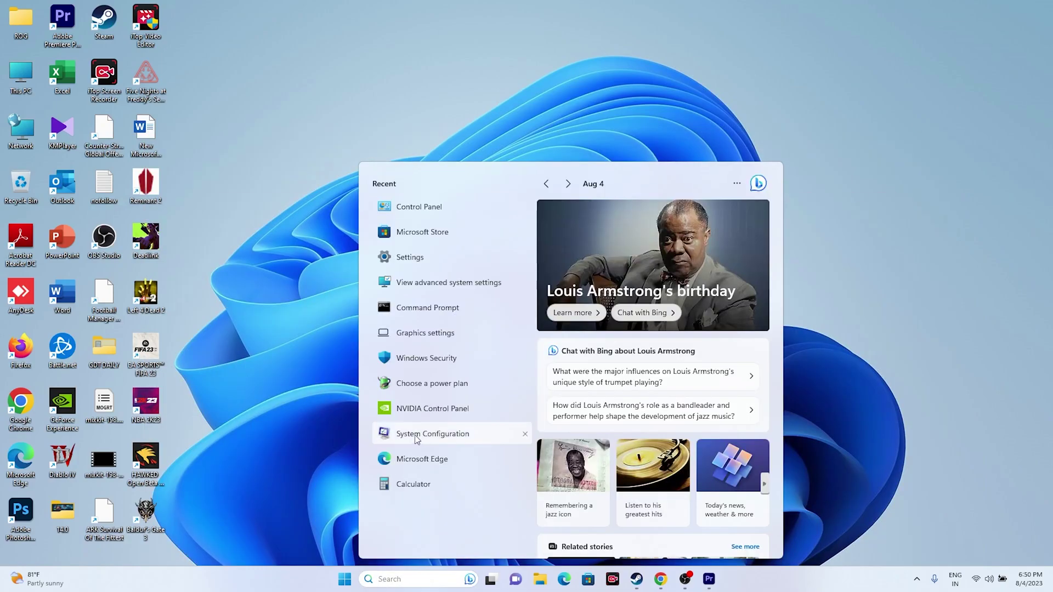
click(428, 435)
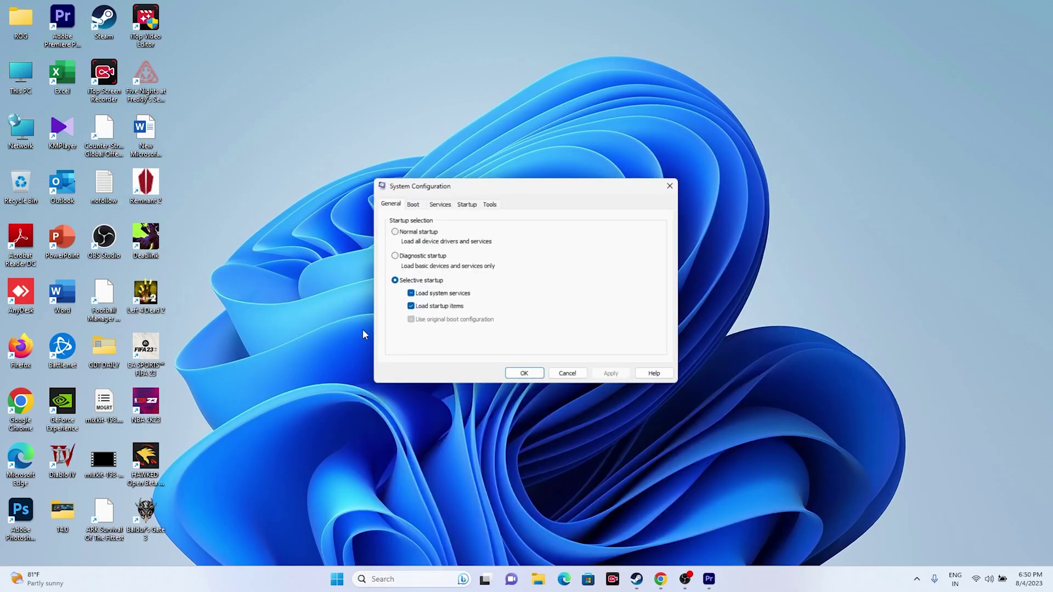
click(439, 204)
click(640, 350)
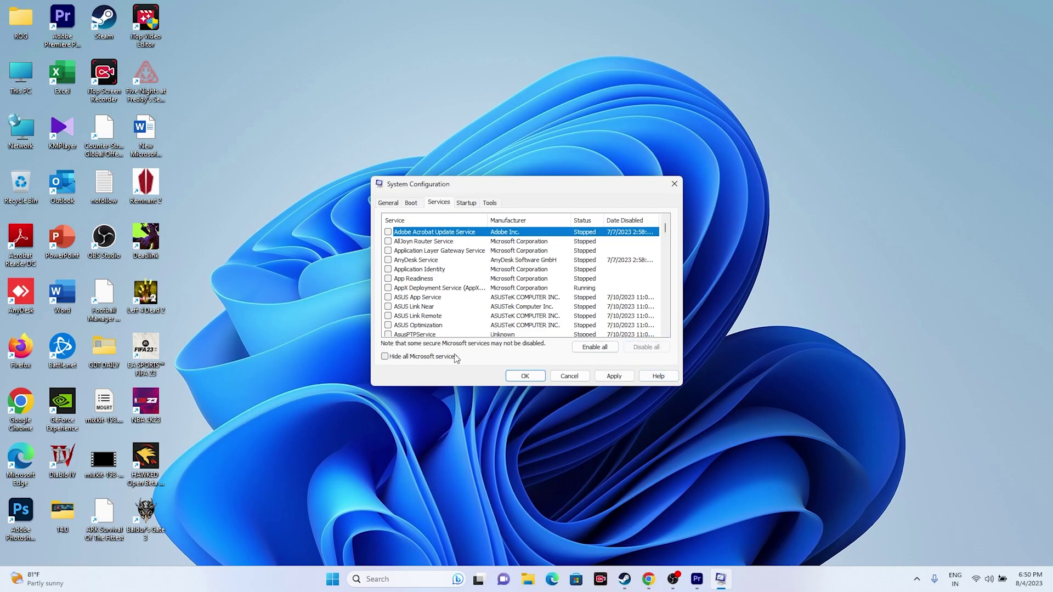
click(435, 357)
click(657, 377)
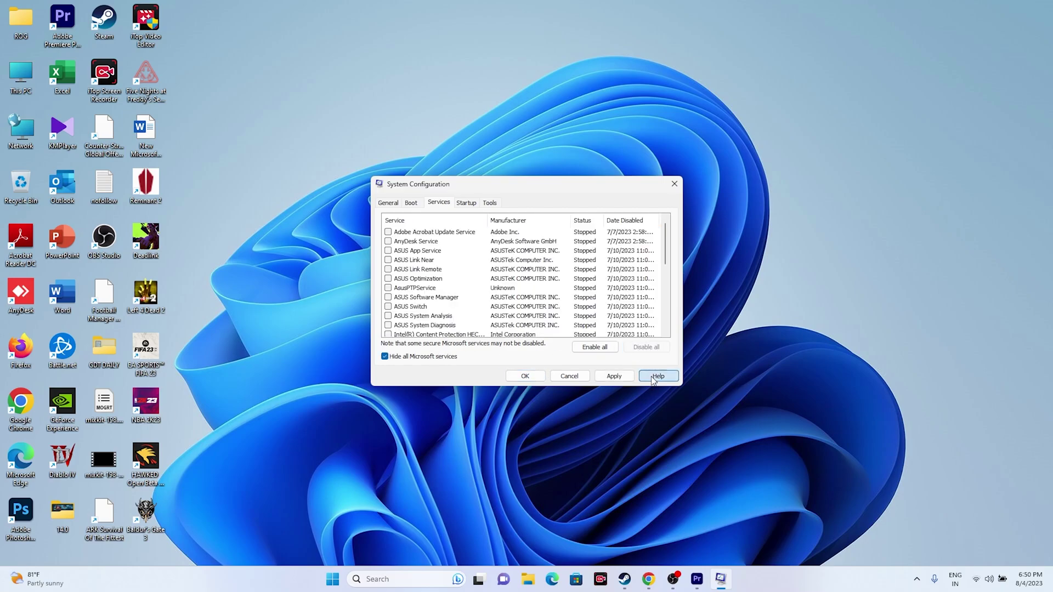
click(525, 376)
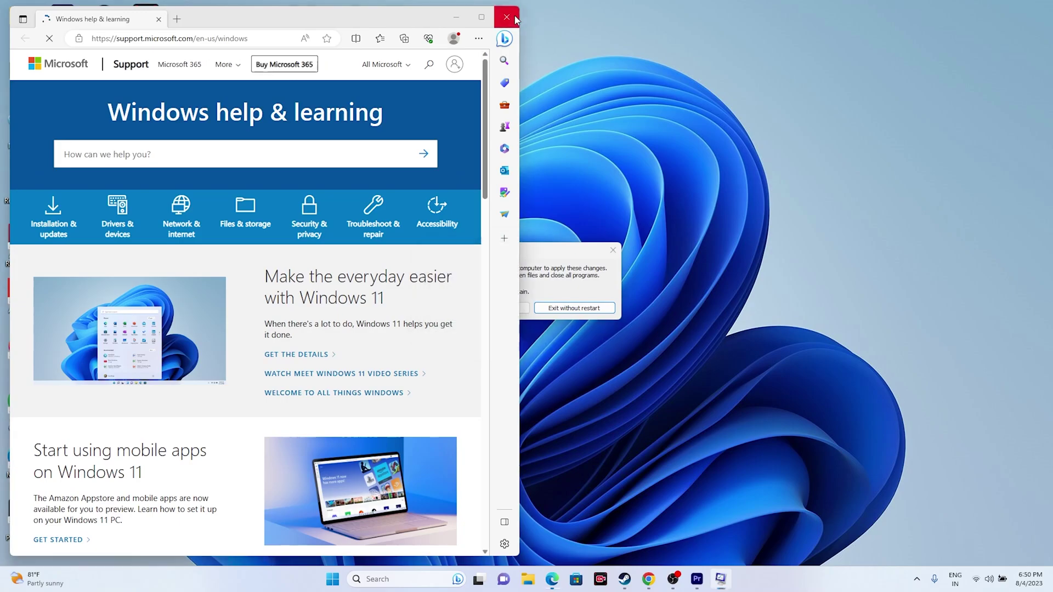
Close the stray Windows help page and exit the restart prompt without restarting.
click(506, 17)
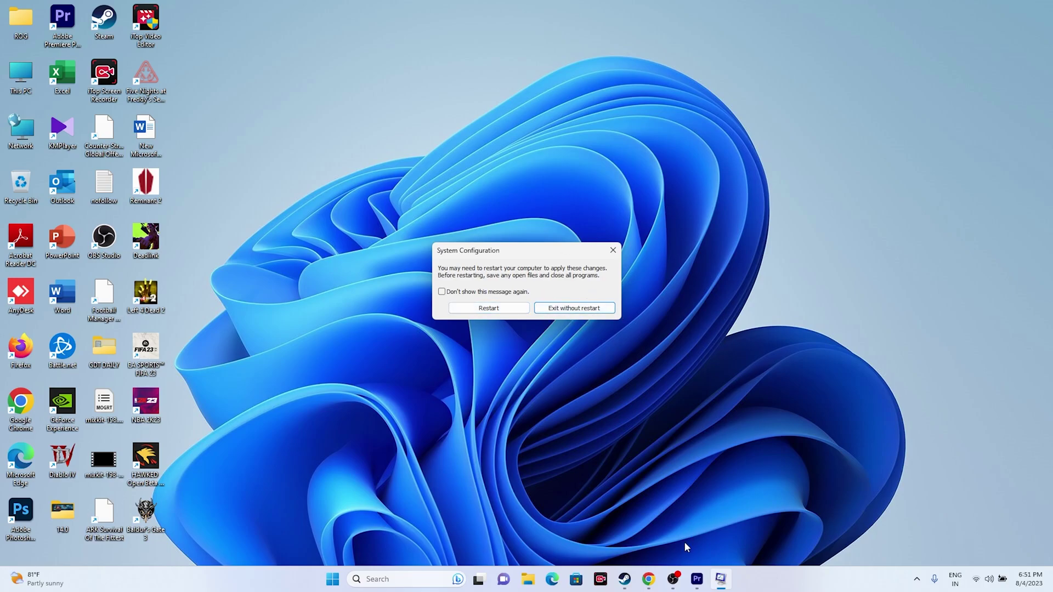
click(675, 580)
click(674, 580)
click(595, 309)
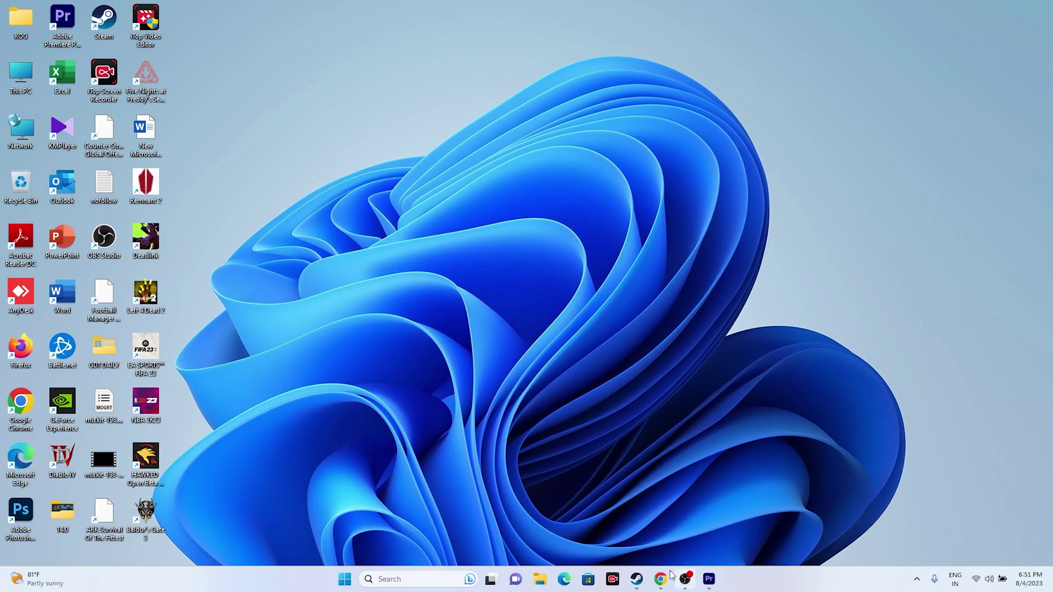
Open Baldur's Gate 3's Properties from the Steam library.
click(636, 579)
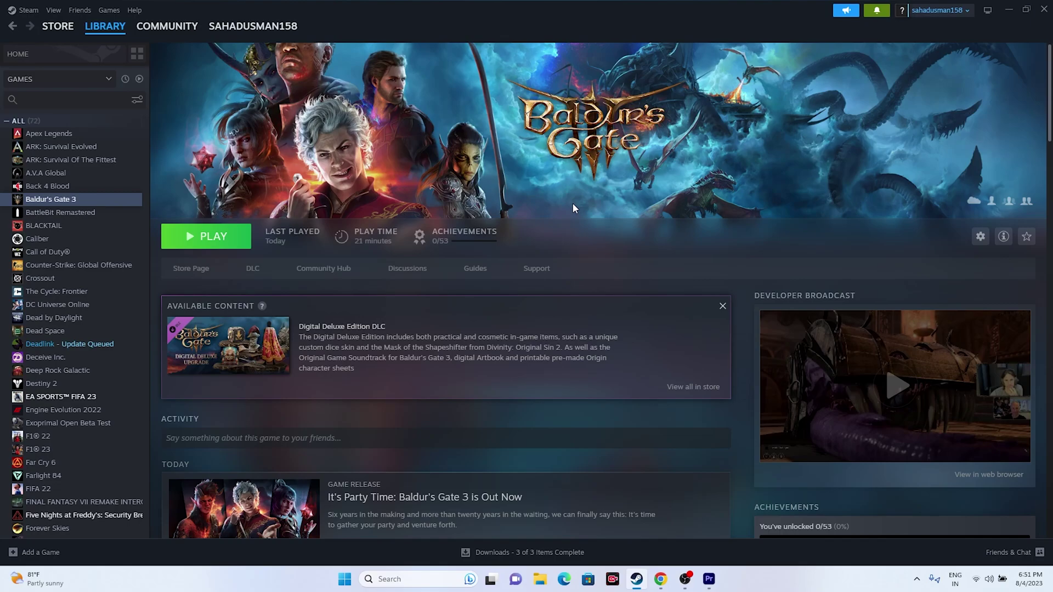
right_click(83, 202)
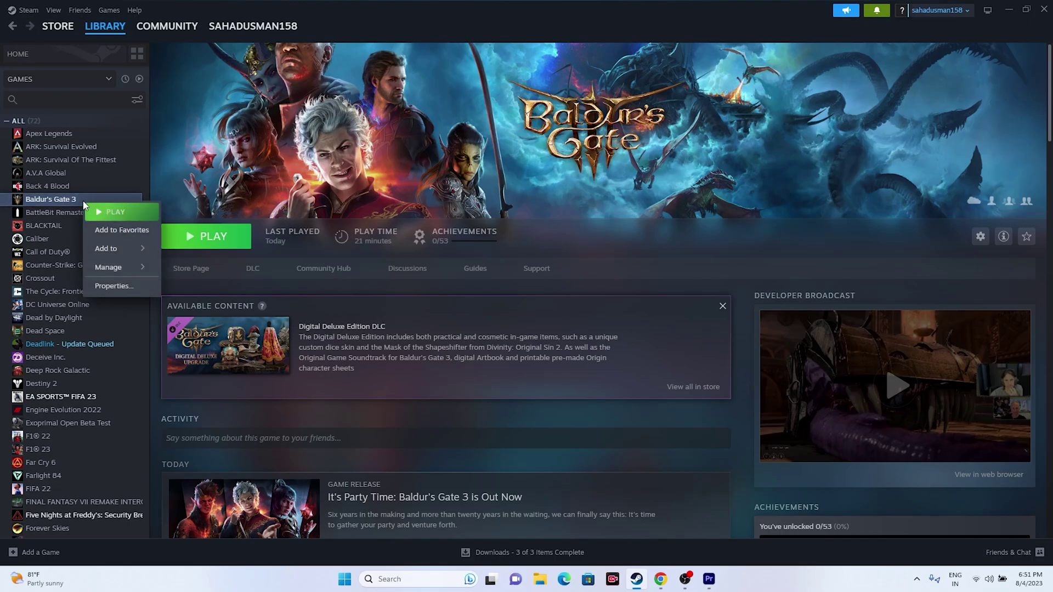
click(107, 285)
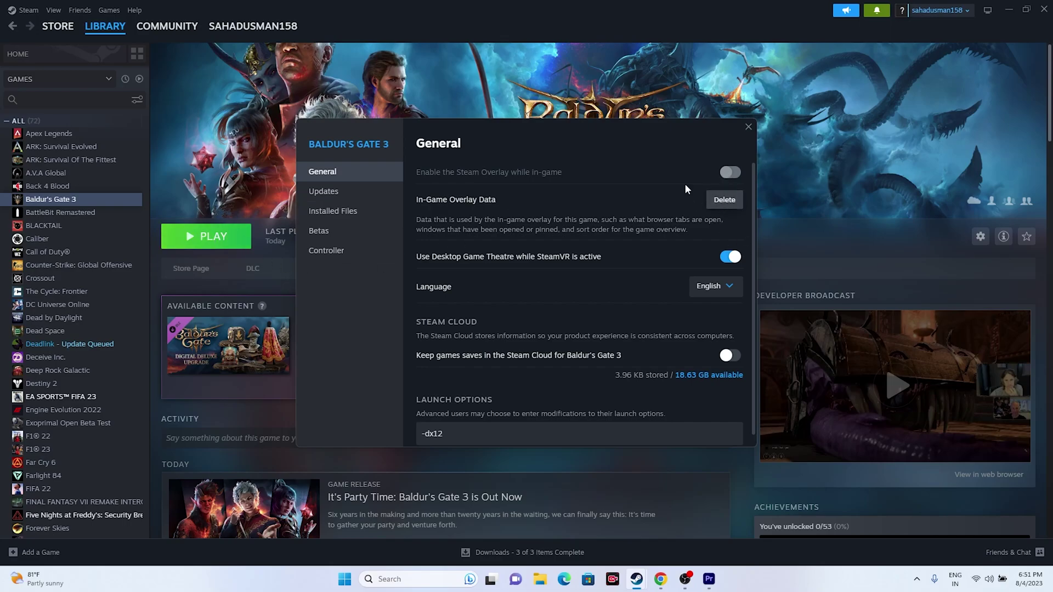
Change the launch option to -dx11, then back to -dx12, and close Properties.
scroll(684, 183, down, 1)
scroll(684, 183, up, 1)
scroll(486, 336, down, 1)
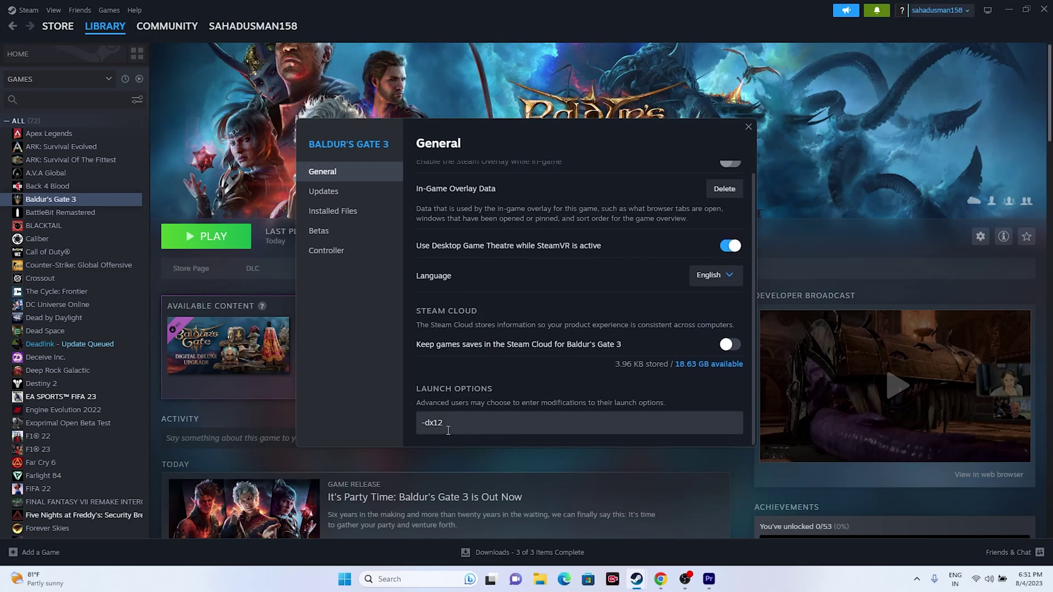
drag(444, 422, 418, 420)
key(BackSpace)
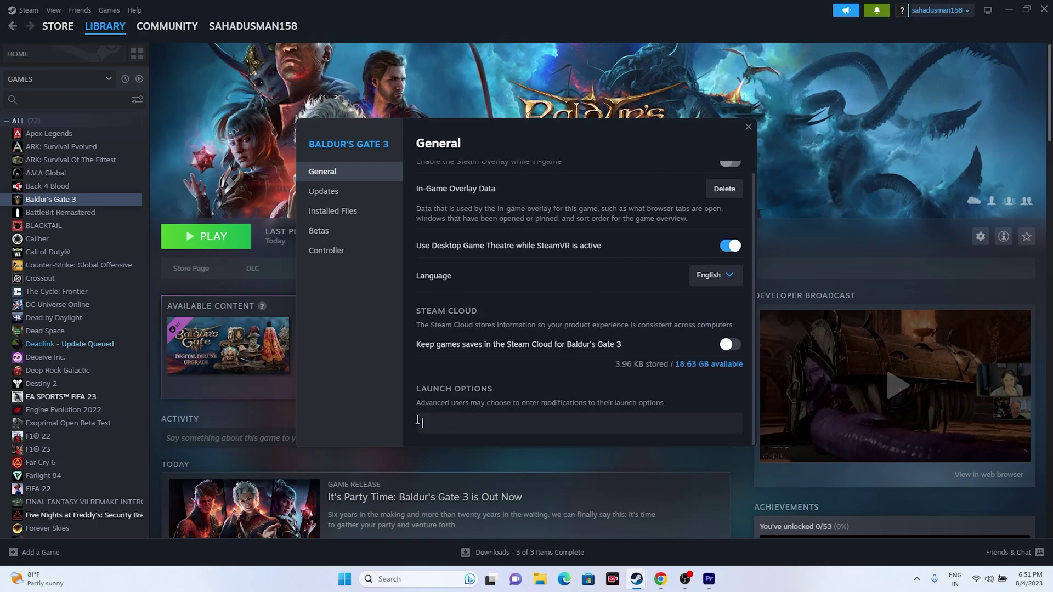
text(-dx11)
key(BackSpace)
text(2)
scroll(491, 441, up, 1)
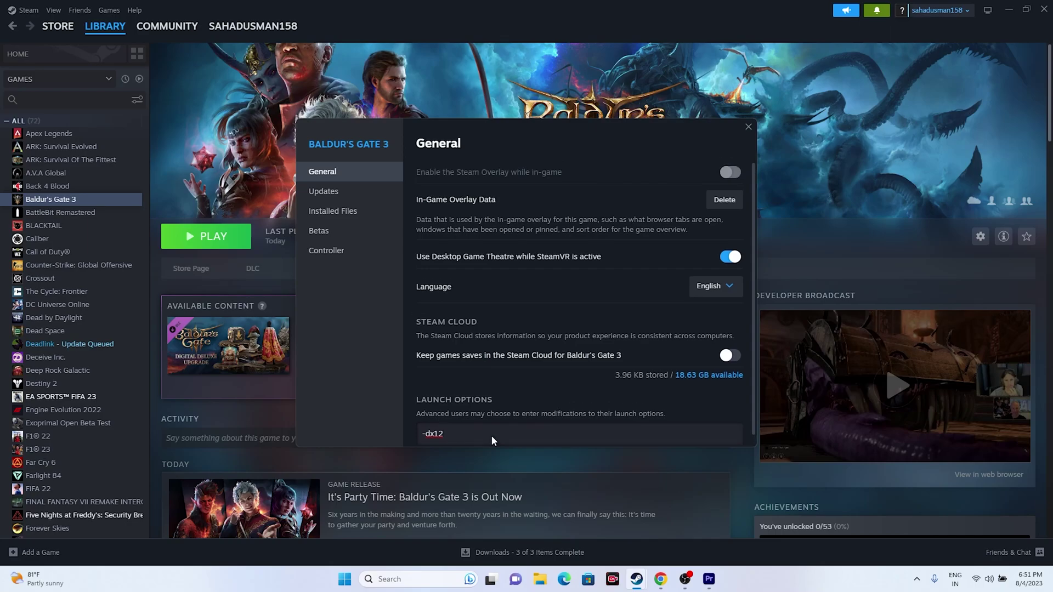
click(746, 129)
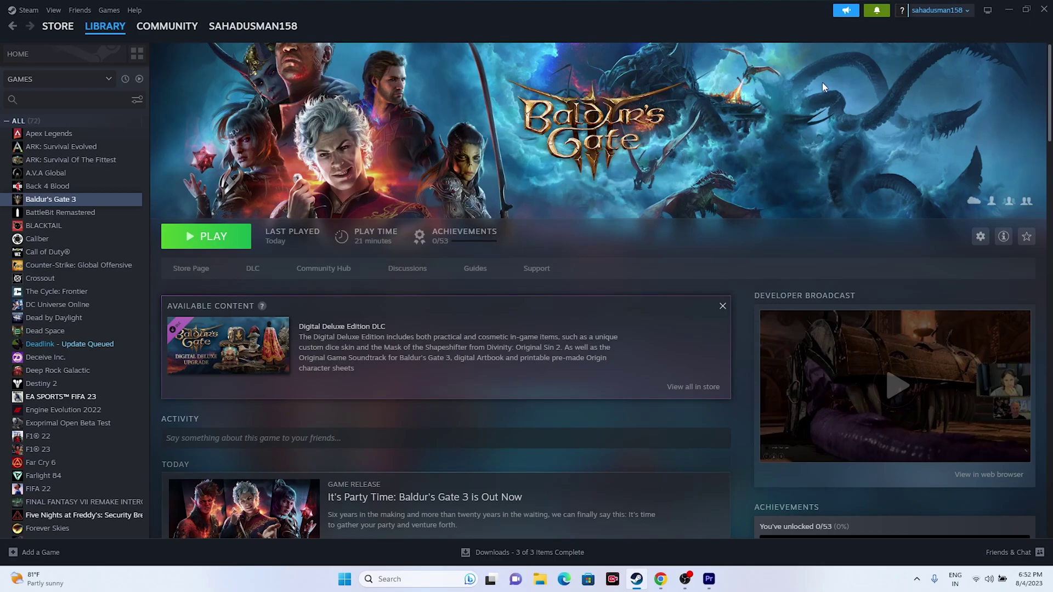
click(1007, 11)
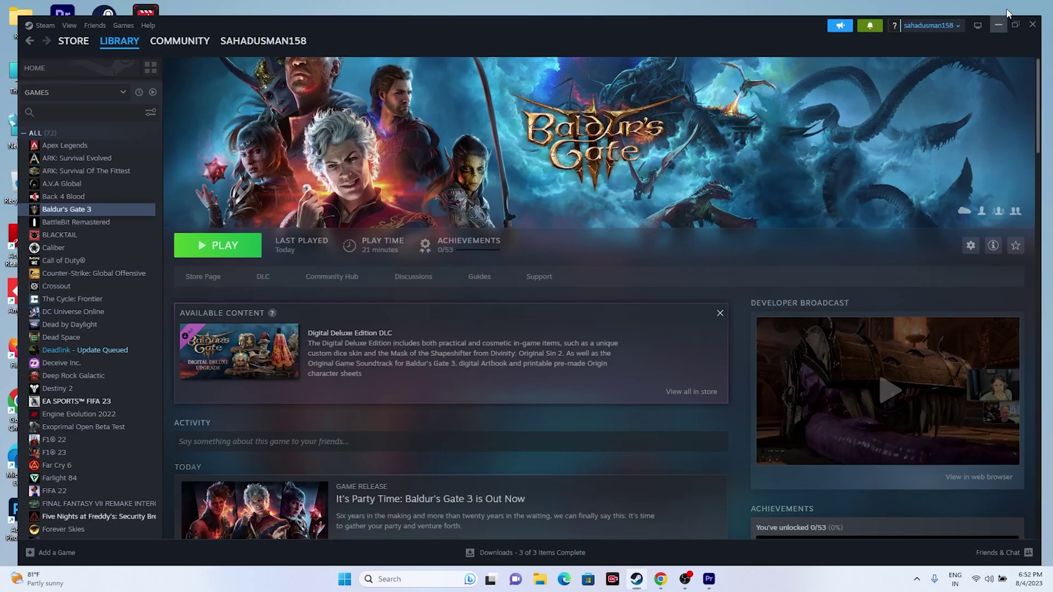
right_click(346, 581)
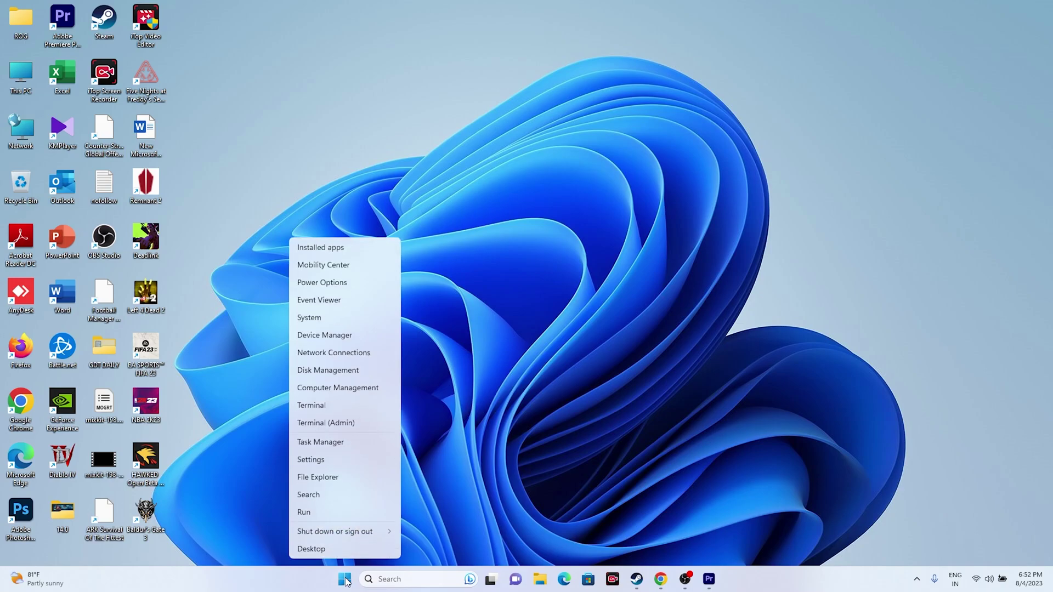
click(344, 443)
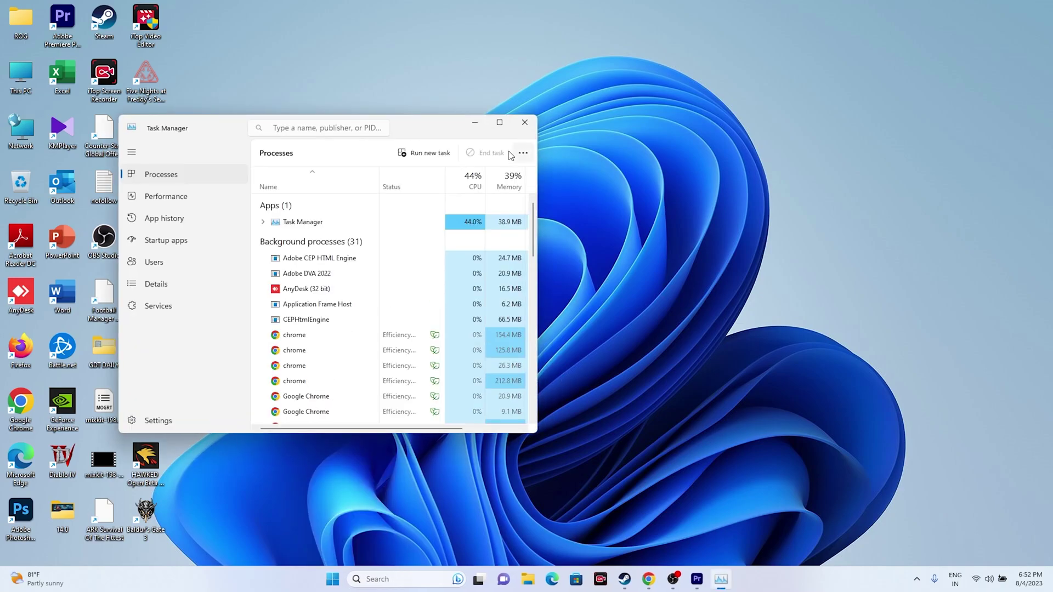
click(500, 122)
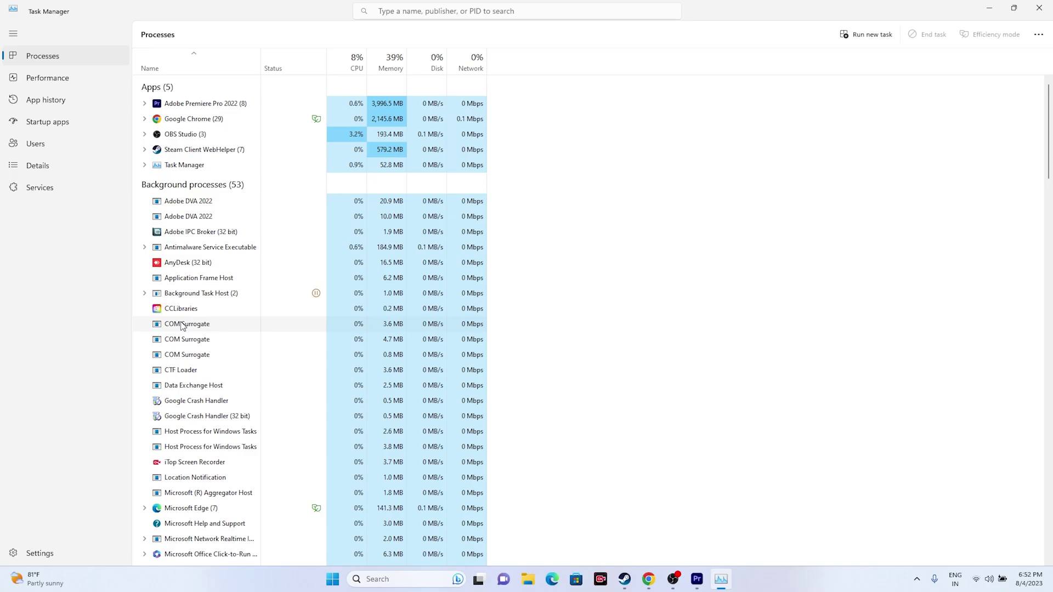
scroll(201, 307, down, 1)
scroll(214, 323, up, 1)
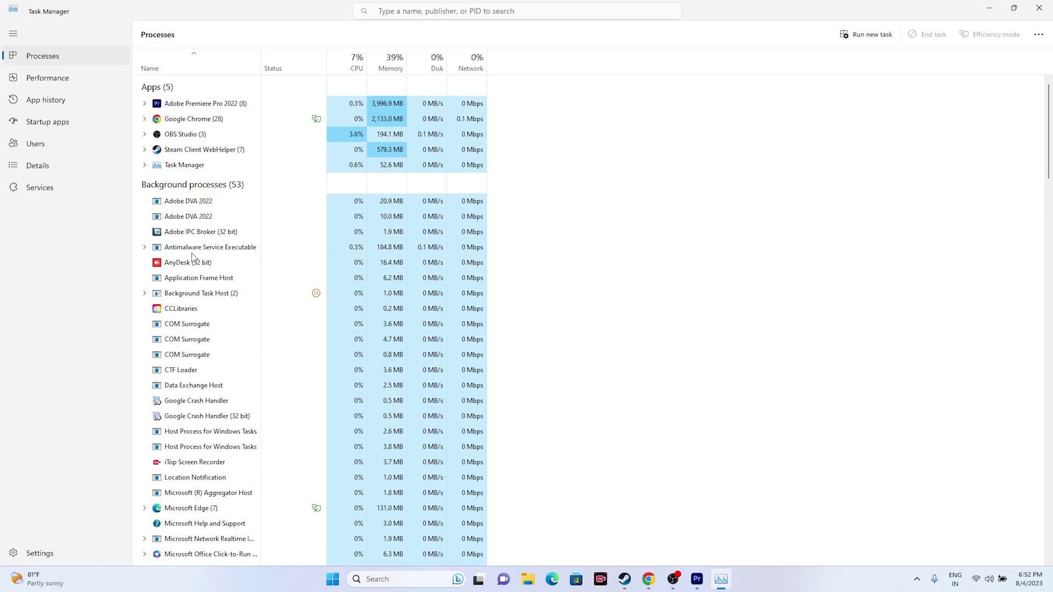
click(1039, 7)
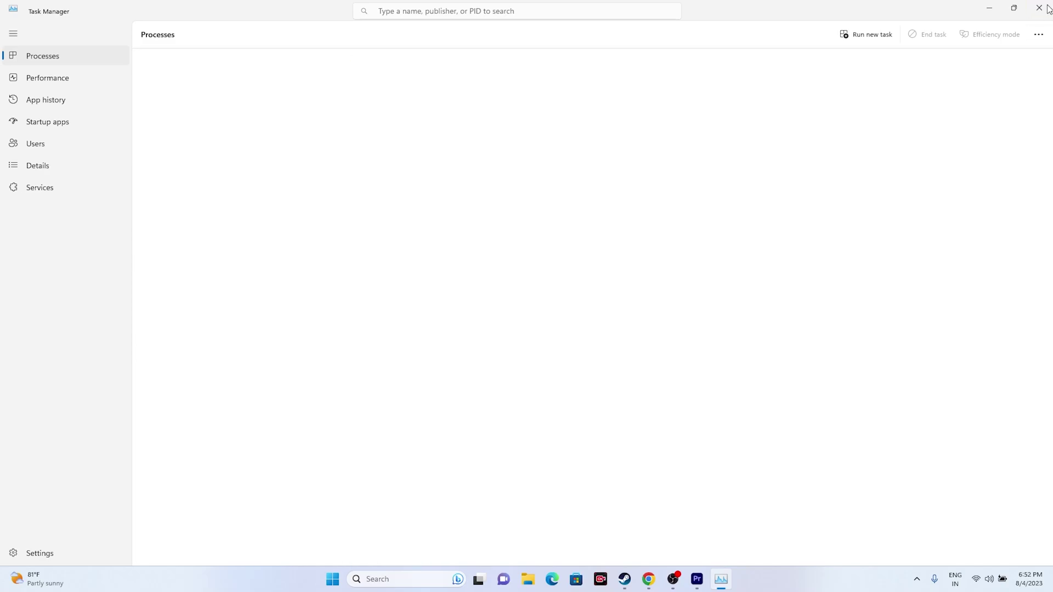
click(637, 578)
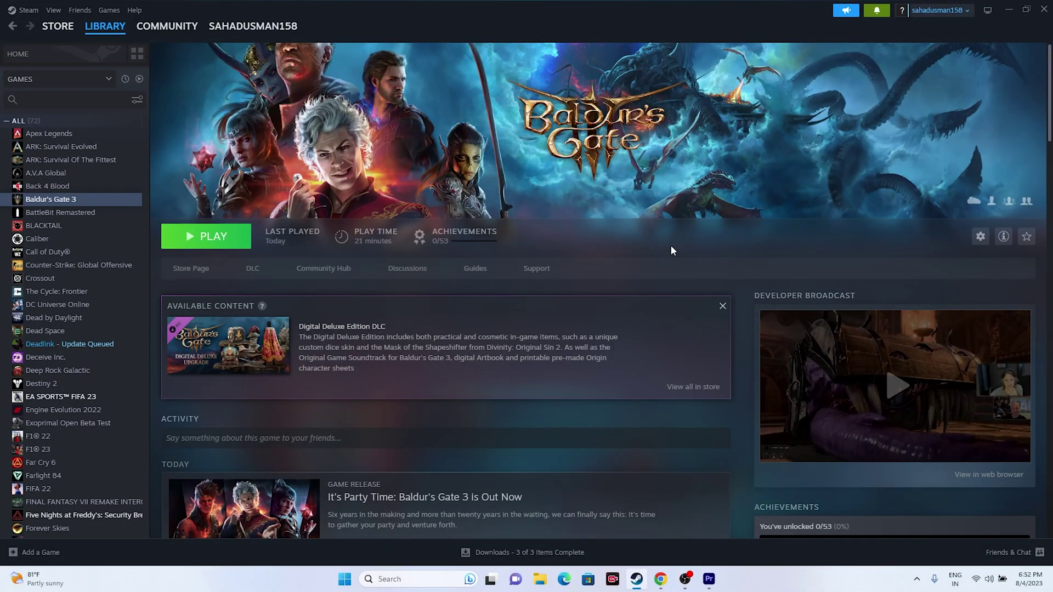
Open the Windows Graphics settings page from the search panel.
click(1009, 9)
click(418, 581)
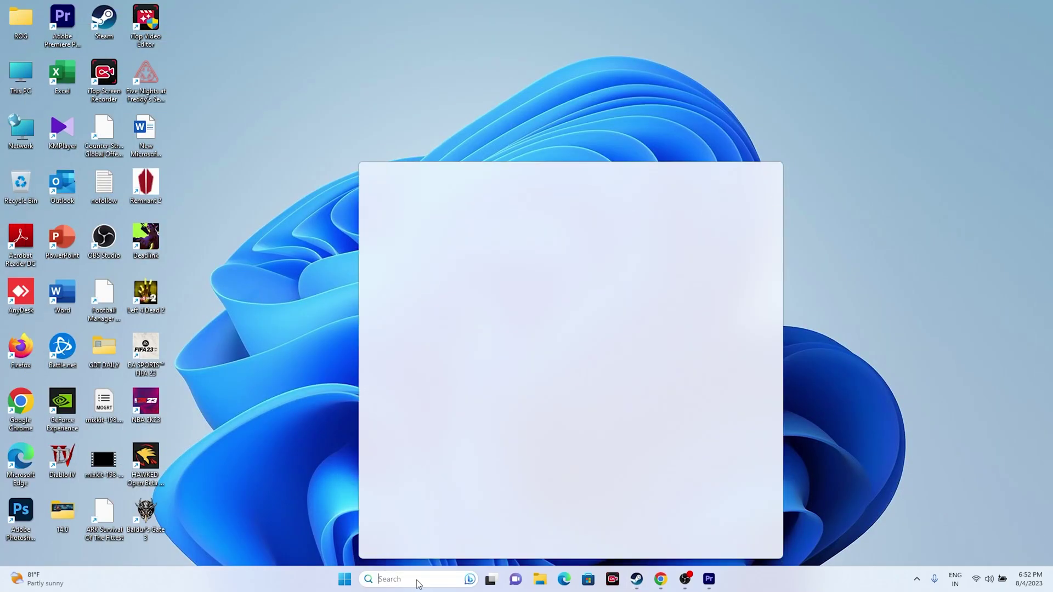
click(433, 334)
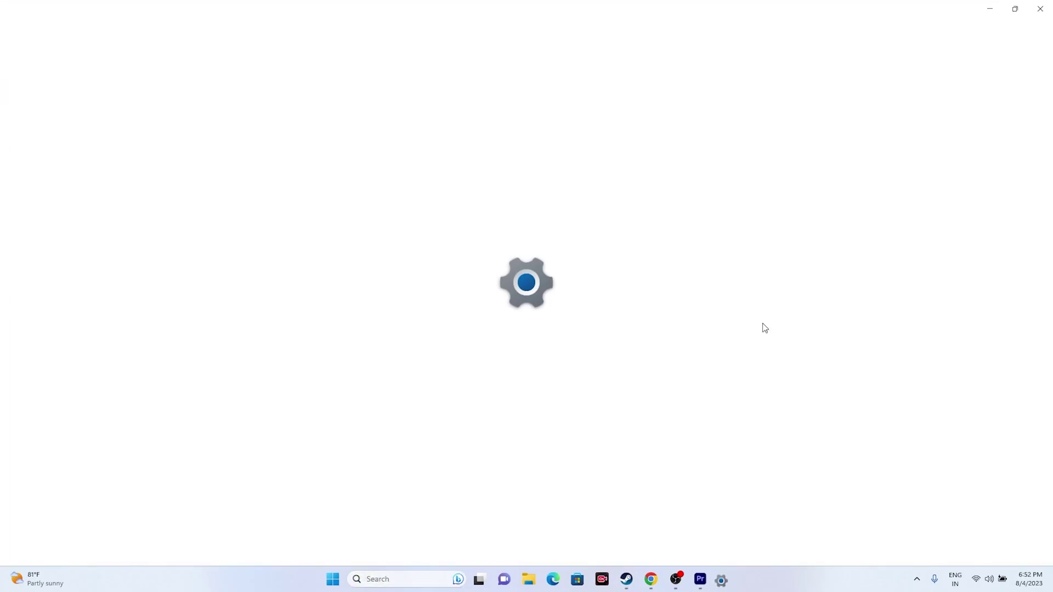
scroll(841, 228, down, 6)
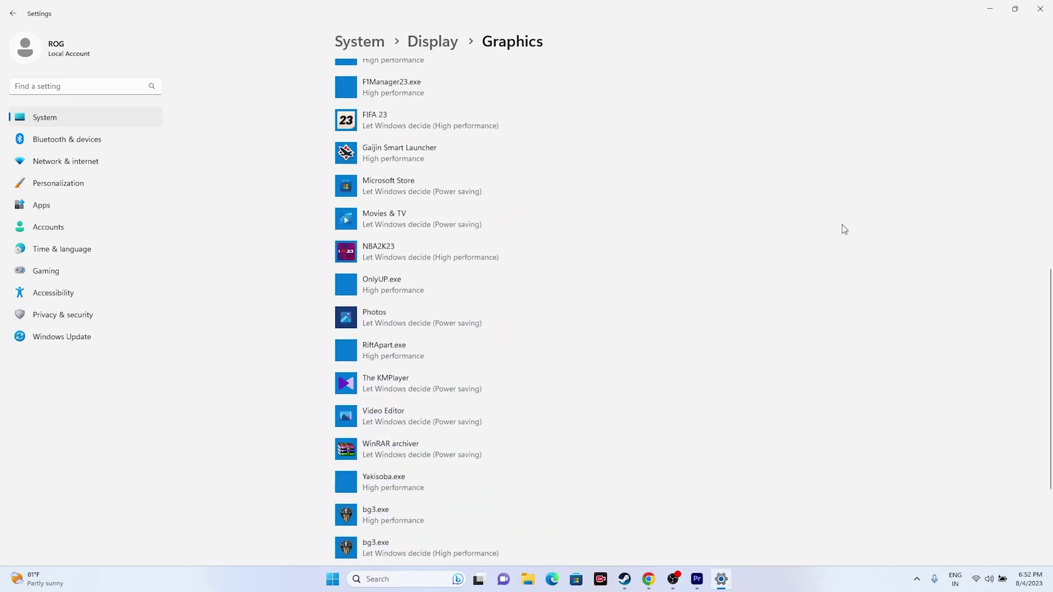
scroll(844, 228, up, 10)
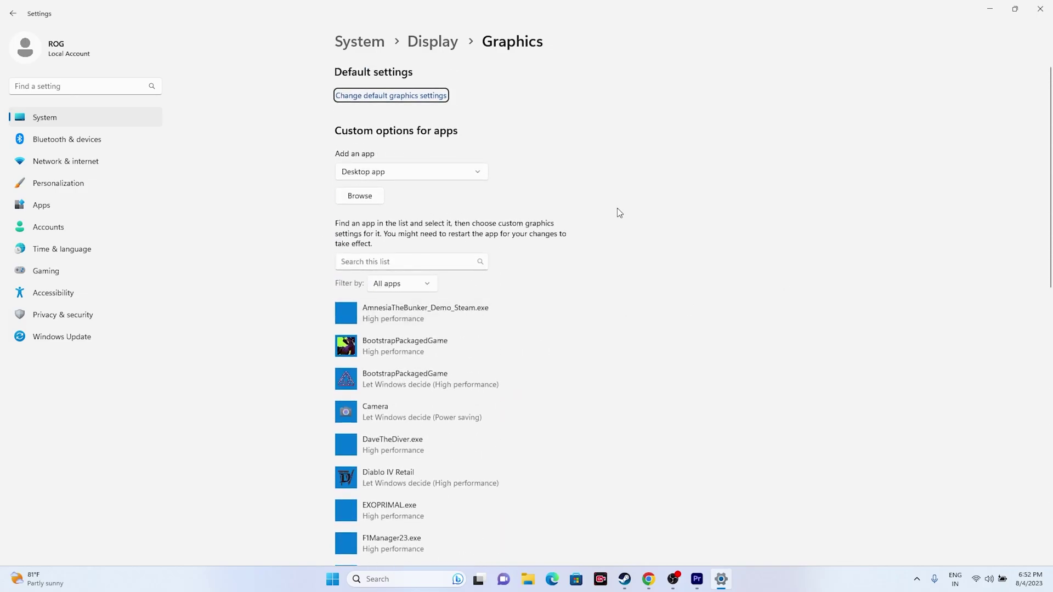
Browse for an app from the C: drive into Program Files (x86)\Steam.
click(362, 198)
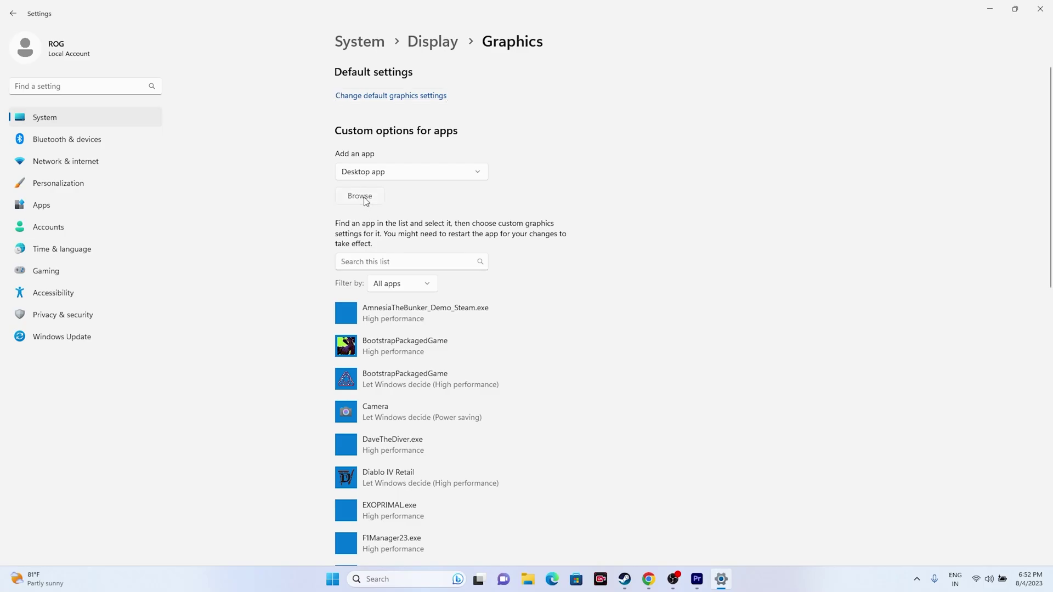
click(49, 214)
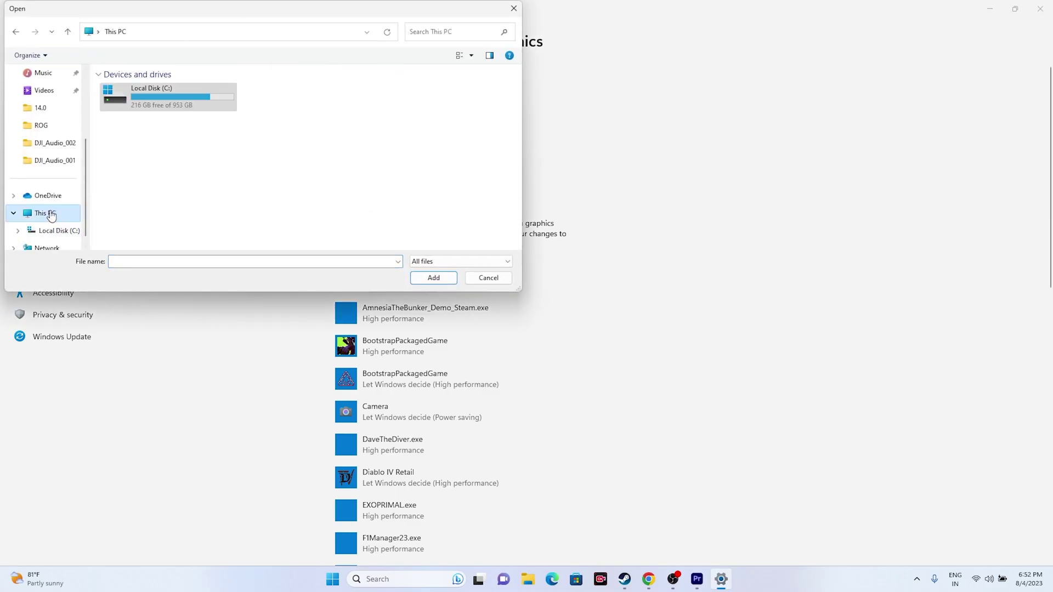
double_click(160, 101)
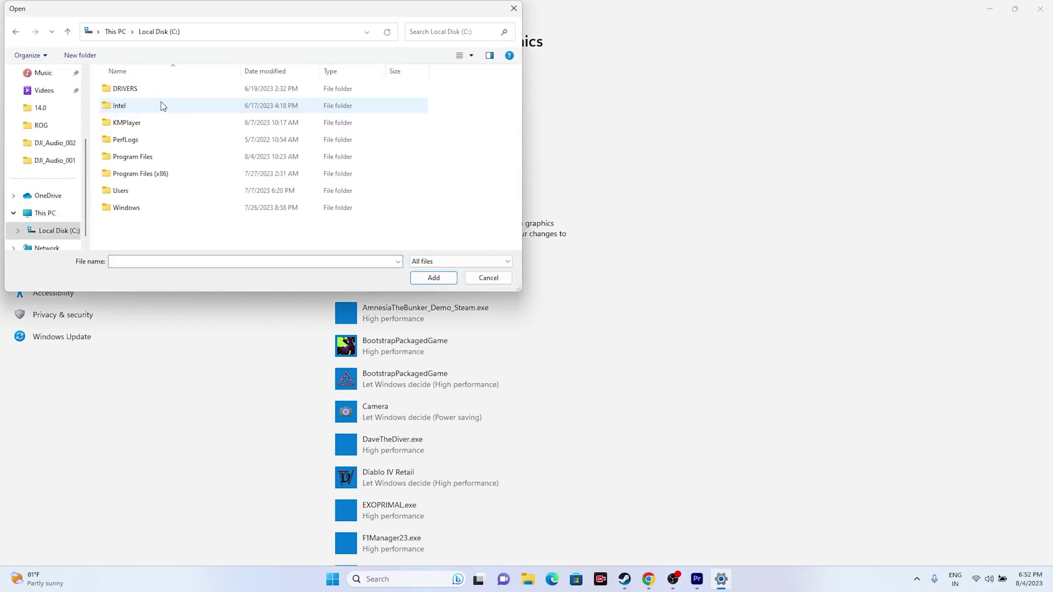
double_click(158, 173)
scroll(152, 183, down, 2)
double_click(144, 192)
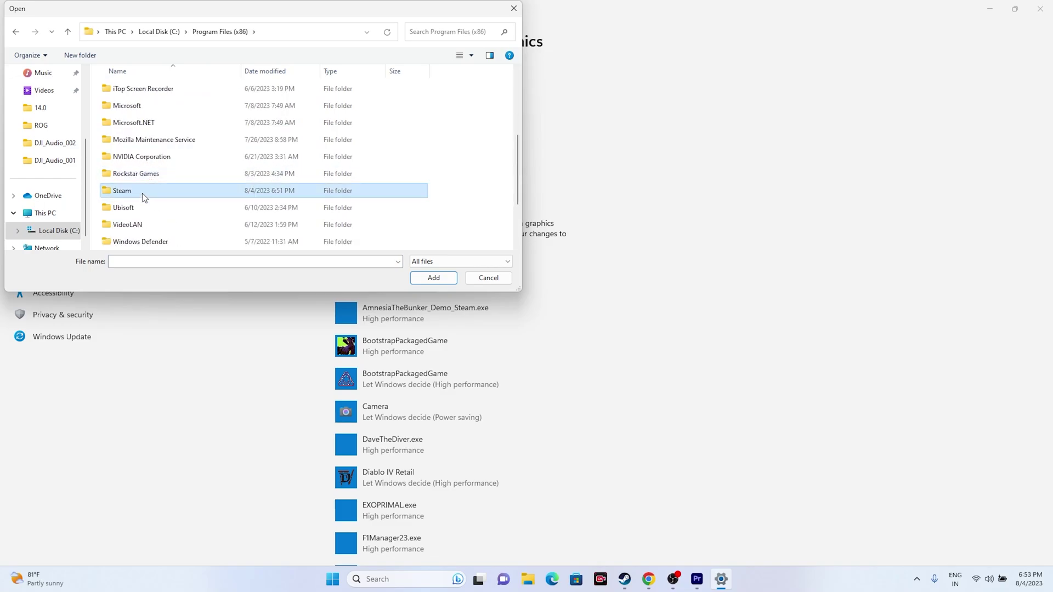
Go through steamapps\common\Baldurs Gate 3\bin and add bg3.exe to the graphics app list.
scroll(144, 204, down, 1)
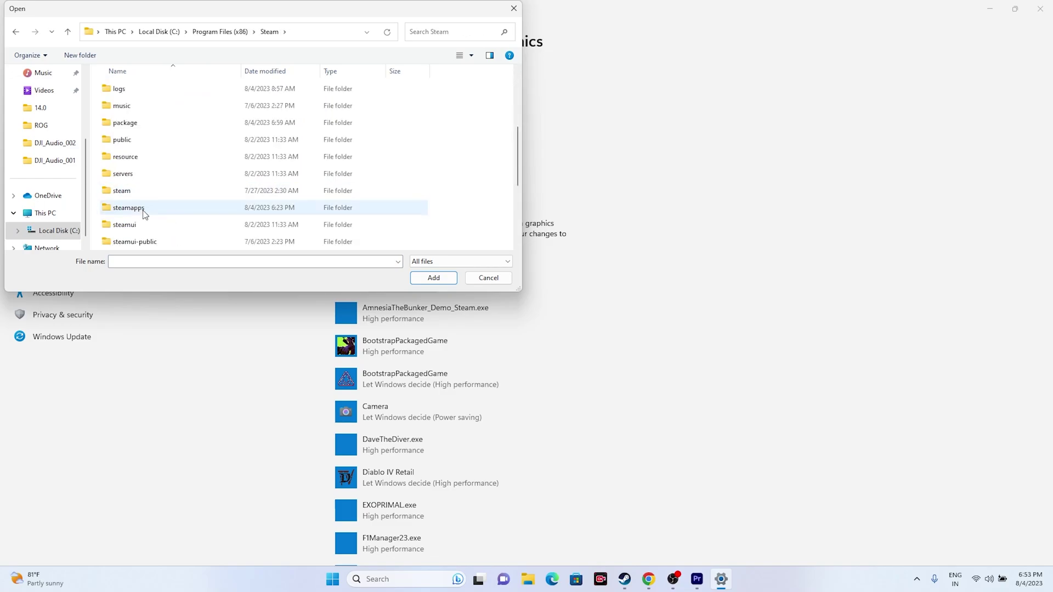
double_click(144, 207)
double_click(139, 95)
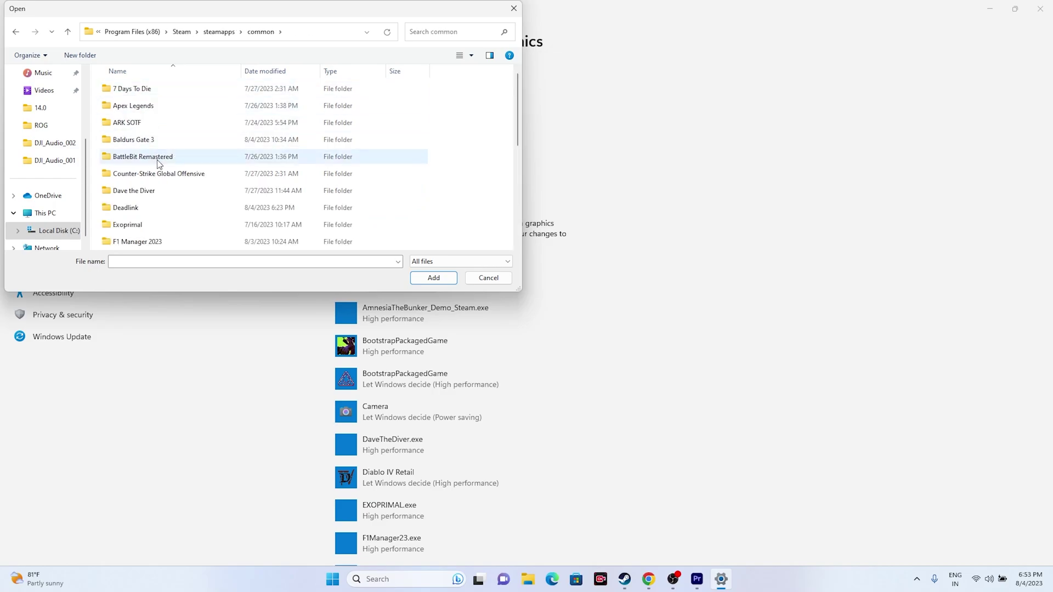
scroll(157, 159, down, 1)
scroll(158, 148, up, 1)
double_click(158, 141)
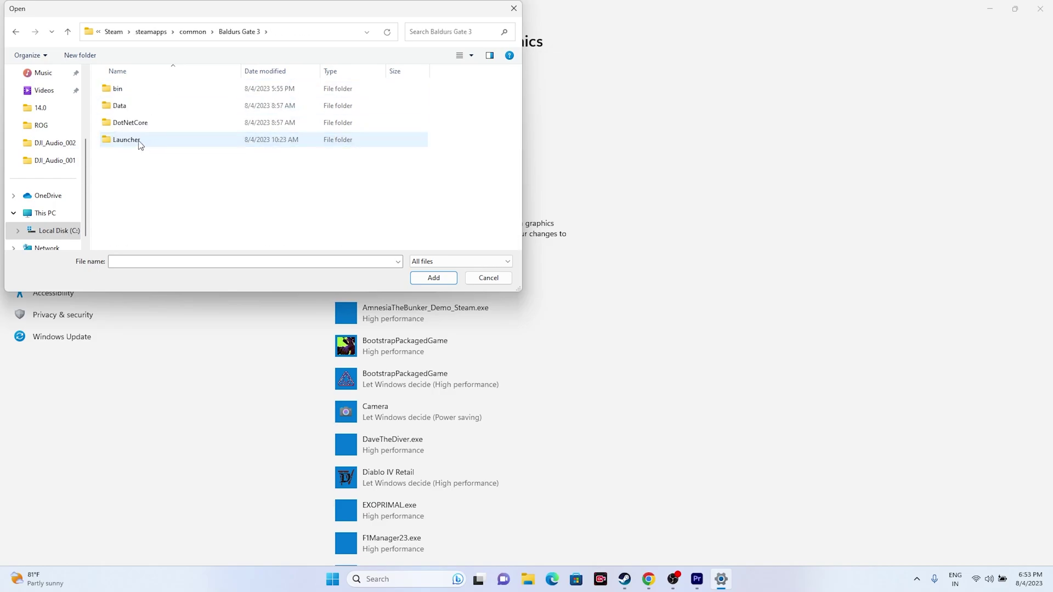
double_click(133, 91)
click(142, 108)
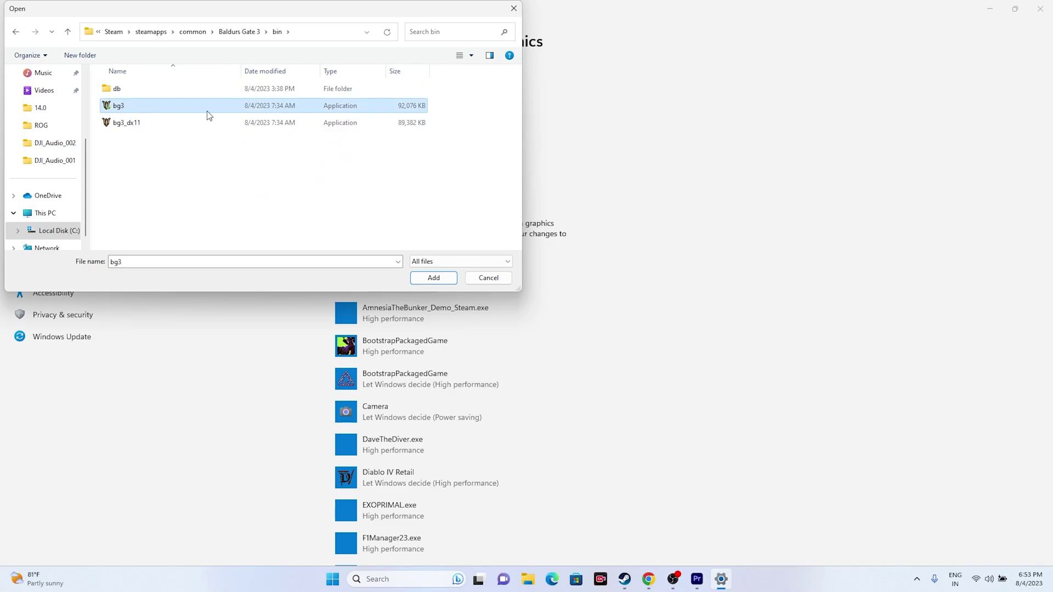
click(413, 277)
Save bg3.exe's preference as High performance, close Settings, and return to Steam's Baldur's Gate 3 page.
scroll(447, 273, down, 10)
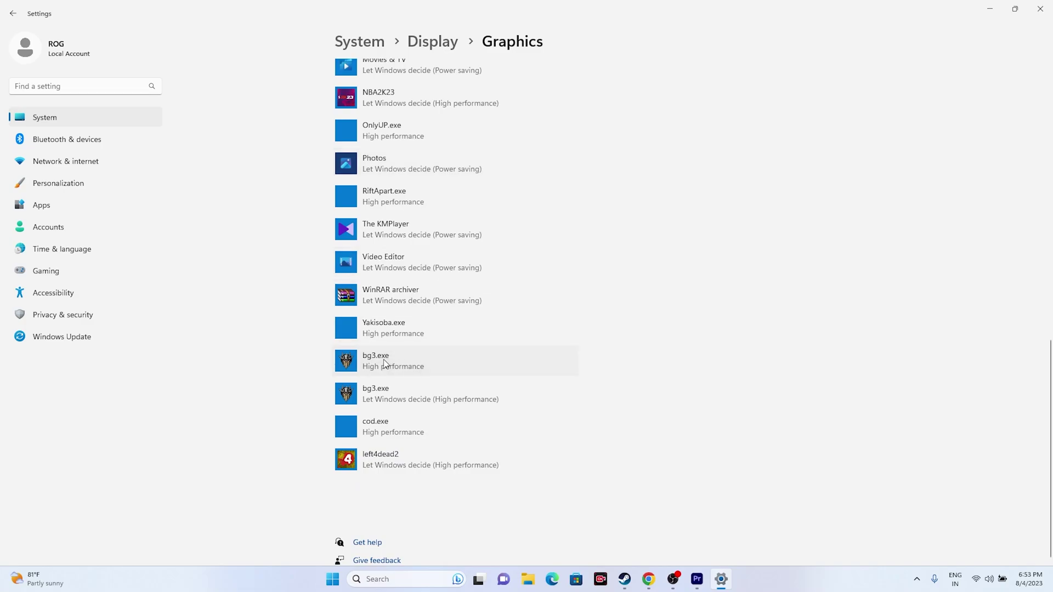
click(386, 364)
click(507, 417)
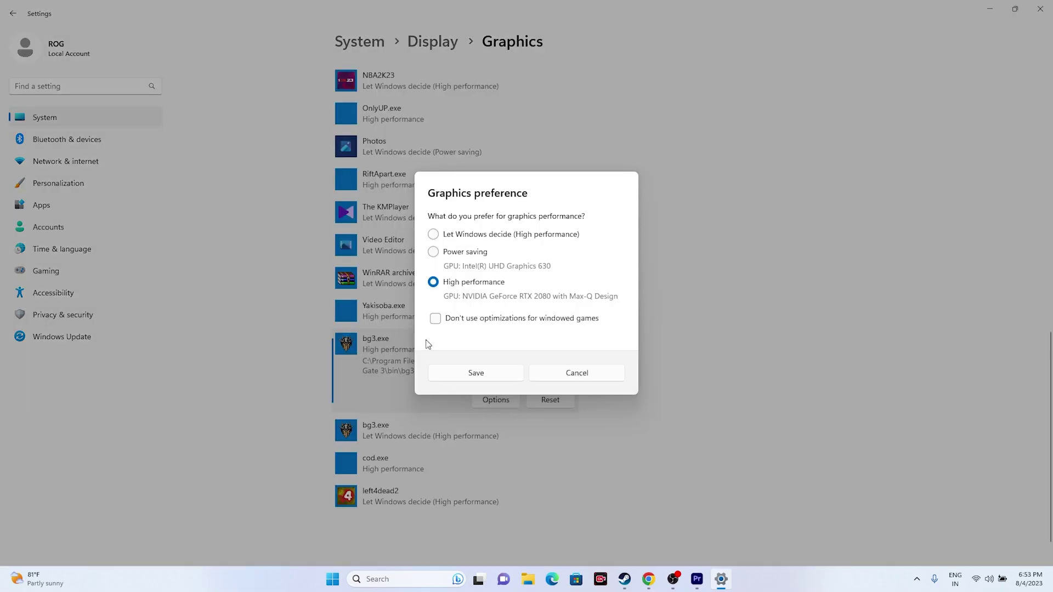
click(433, 237)
click(446, 282)
click(482, 377)
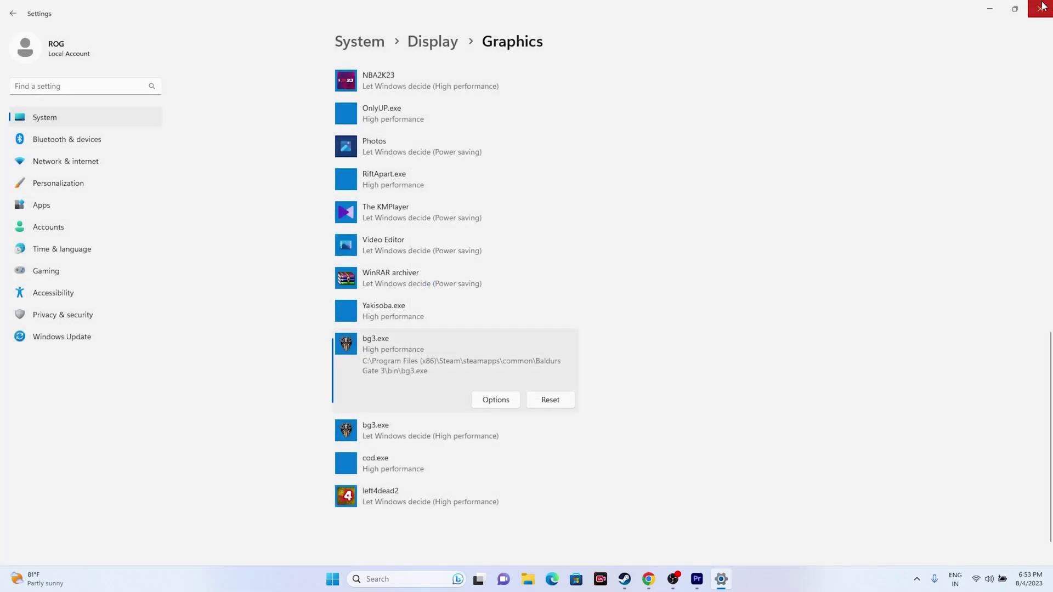
click(1041, 8)
click(636, 579)
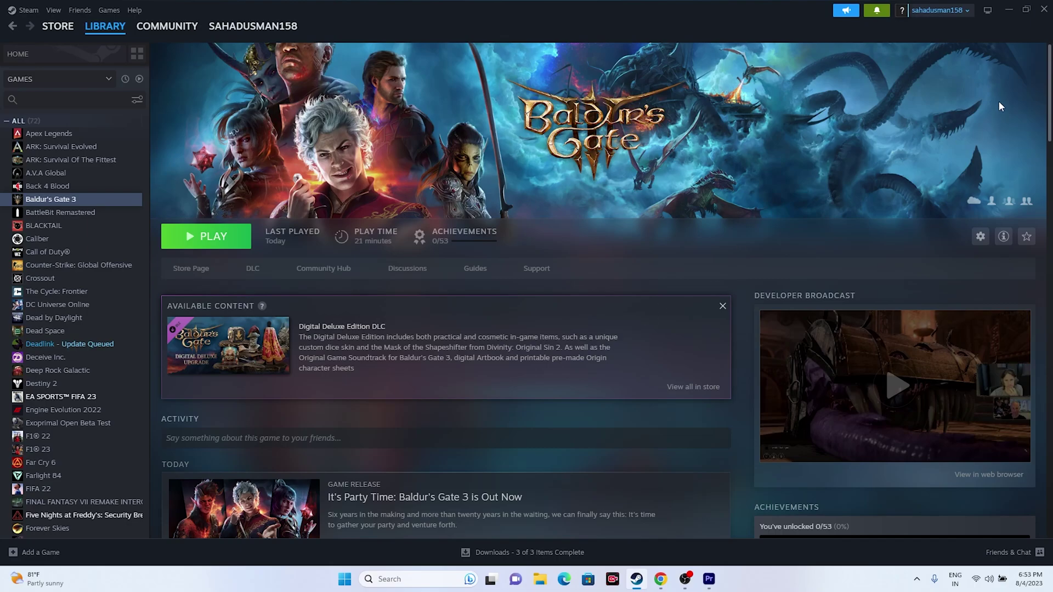
Open advanced system settings and reach the Advanced tab of Performance Options.
click(1009, 9)
mouse_move(391, 579)
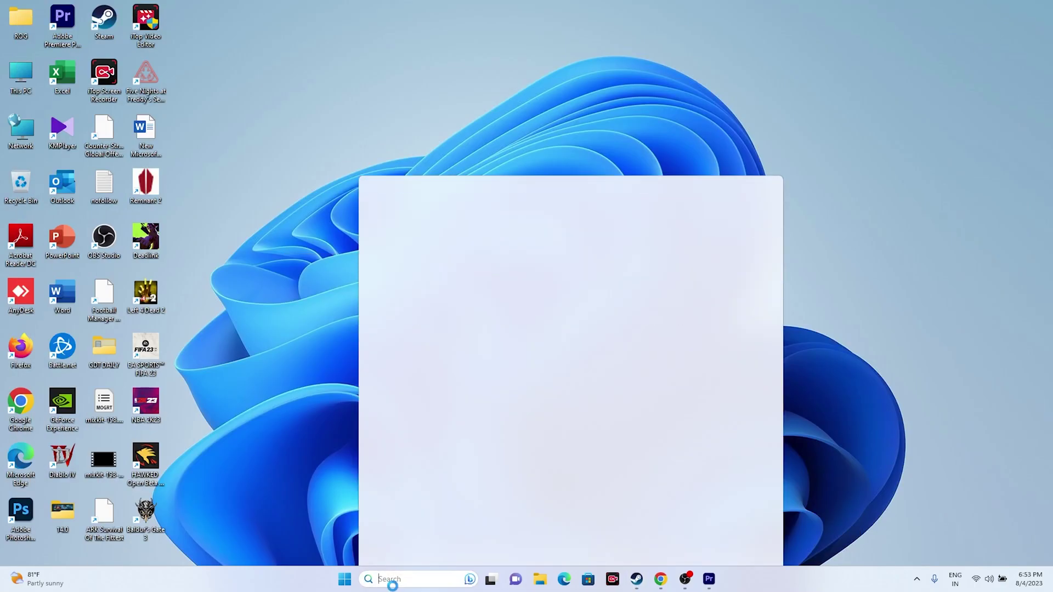
click(456, 286)
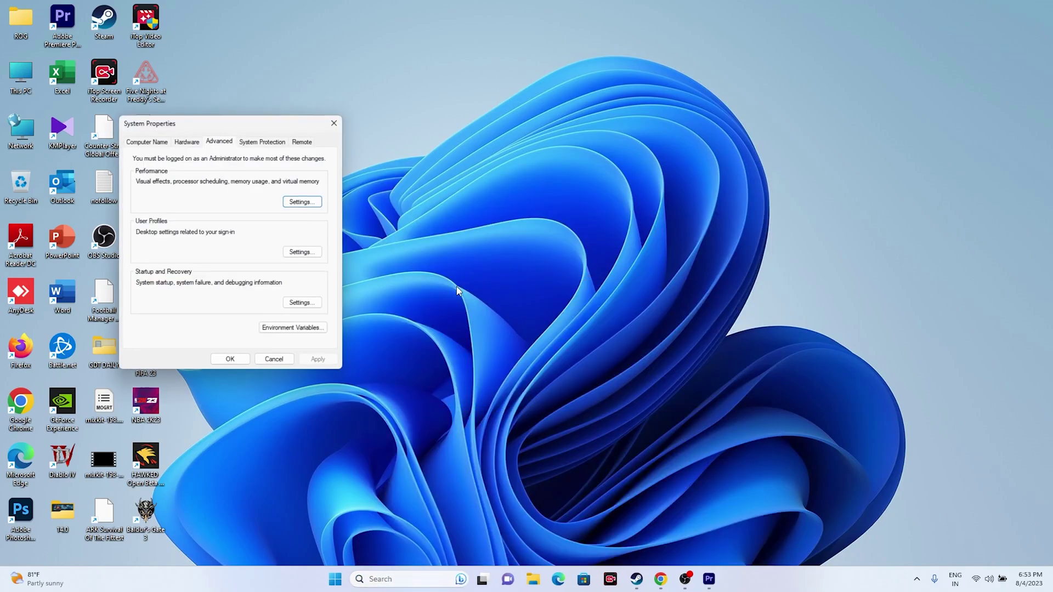
click(289, 201)
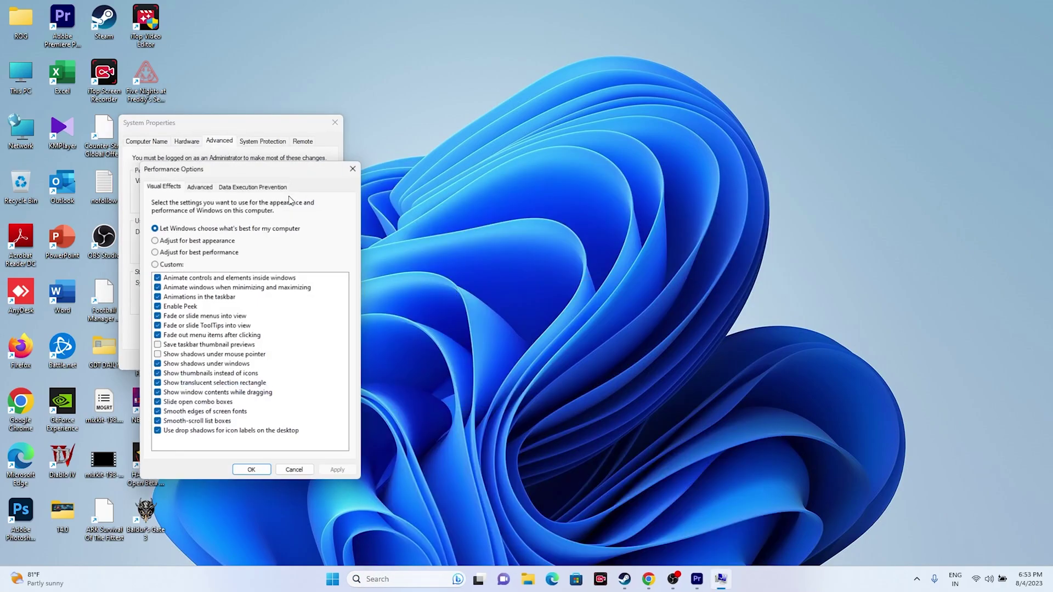
click(206, 186)
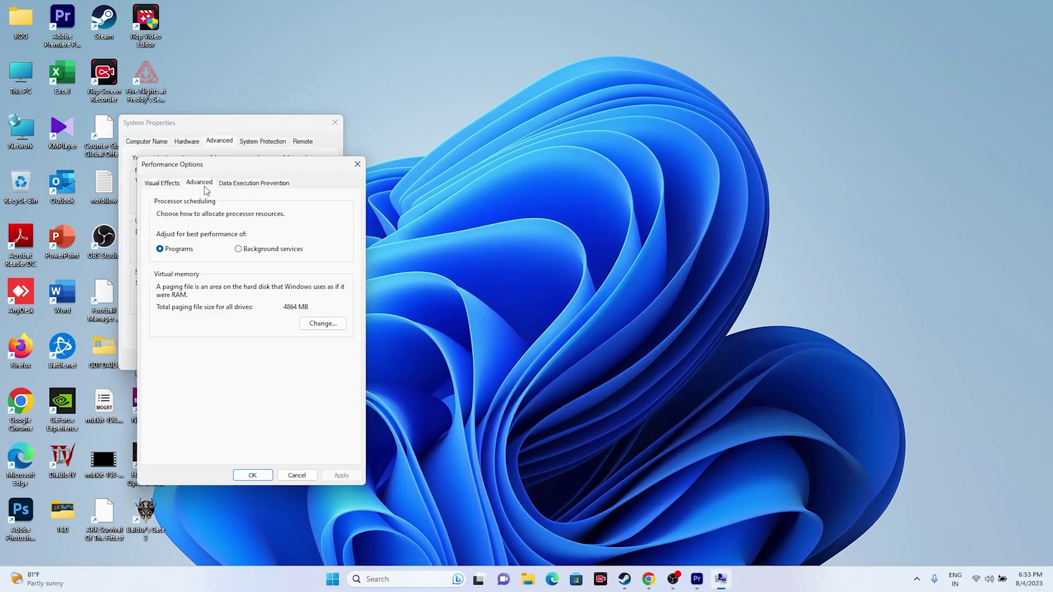
In Virtual Memory, choose Custom size for drive C: and select the Initial and Maximum fields.
click(326, 323)
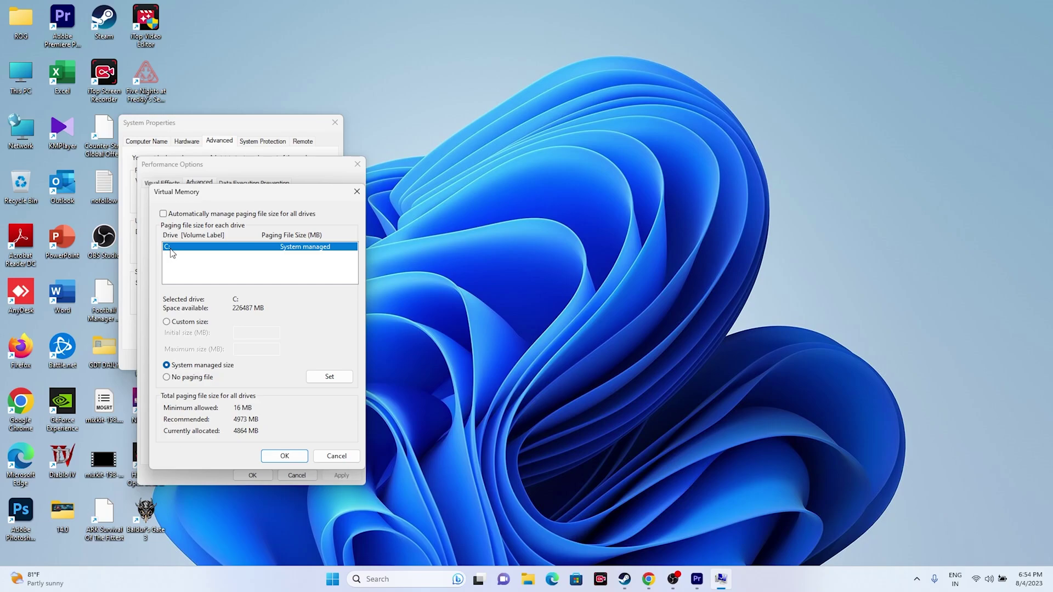
click(167, 322)
click(251, 335)
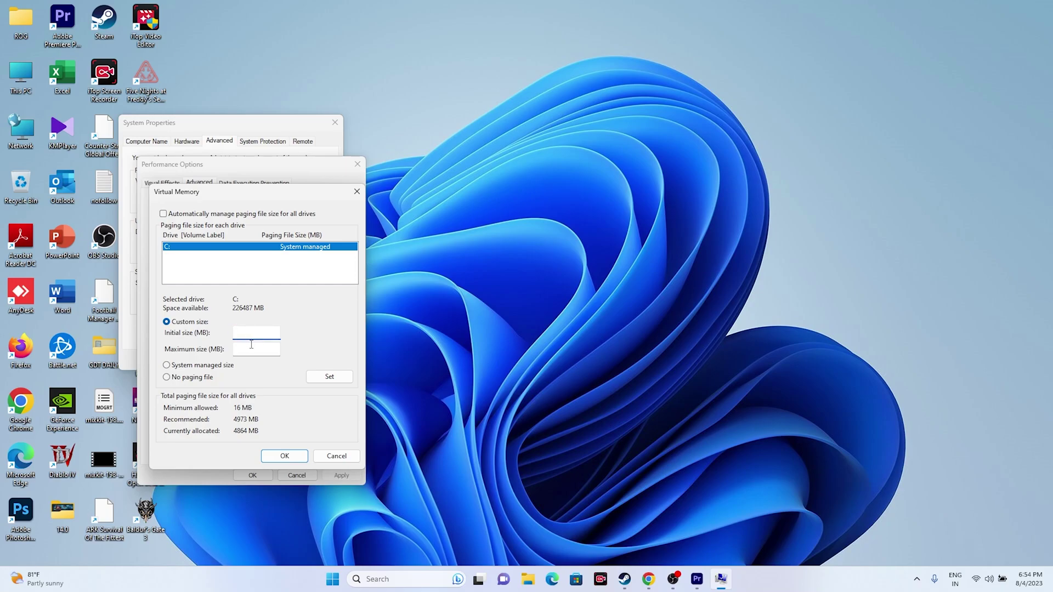
click(251, 344)
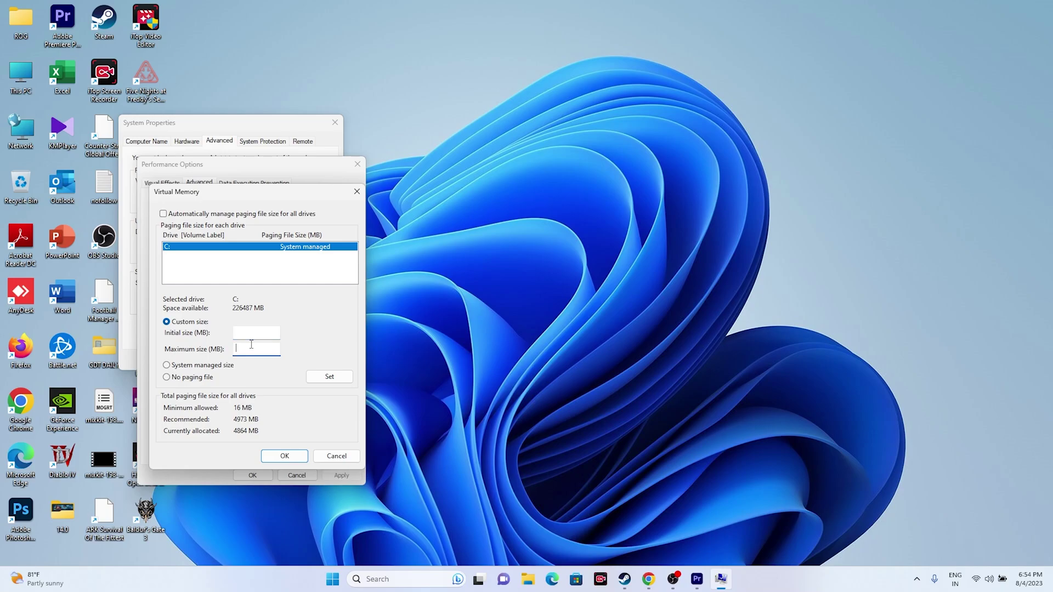
click(385, 573)
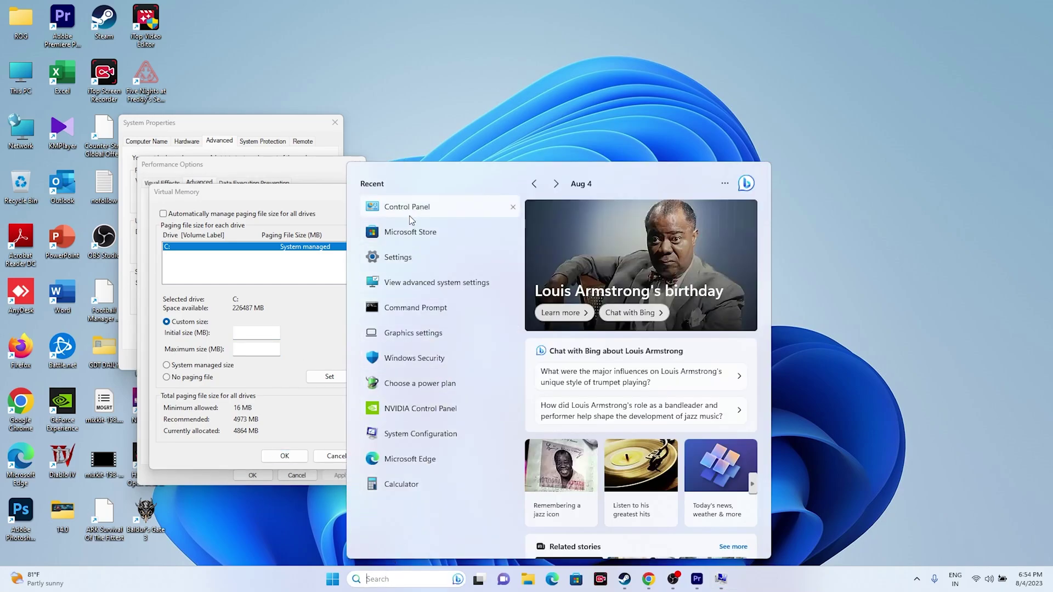
In Calculator, compute 32 × 1024 = 32,768 and then 32,768 × 1.5 = 49,152.
click(406, 484)
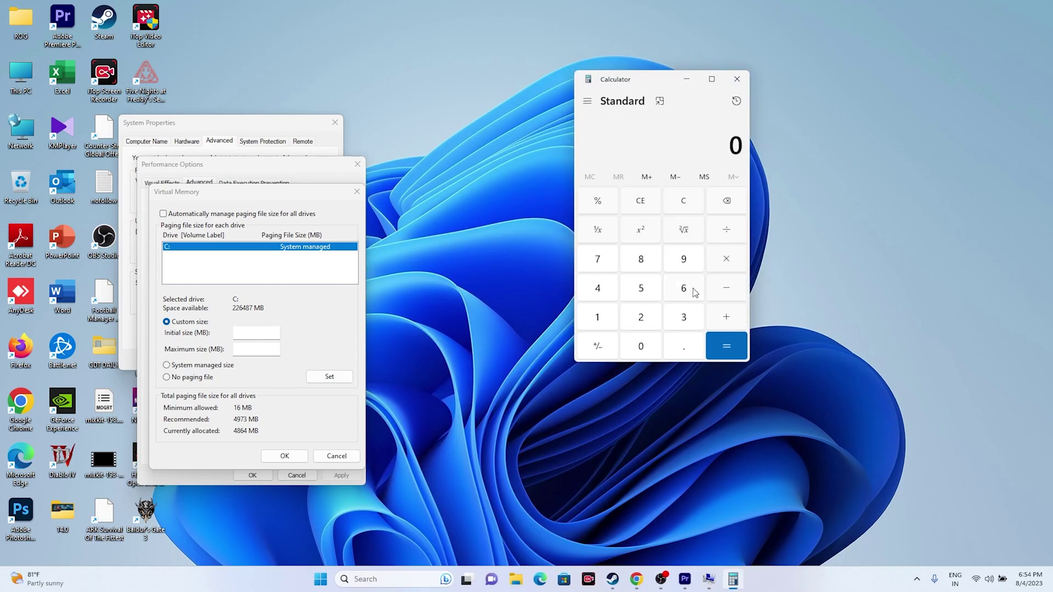
click(681, 324)
click(654, 323)
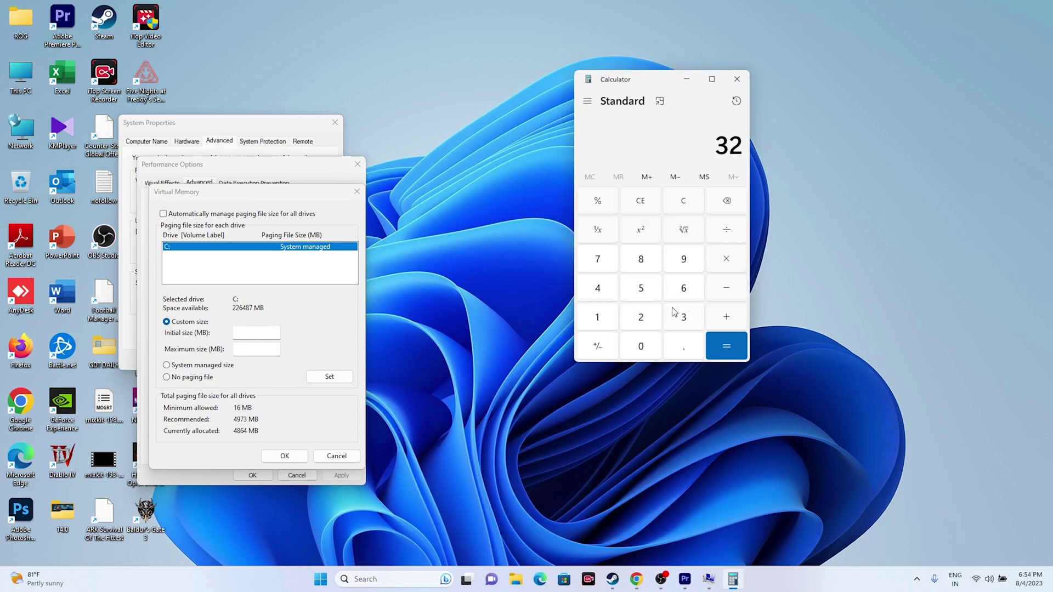
click(719, 264)
click(616, 316)
click(636, 350)
click(639, 317)
click(605, 295)
click(726, 345)
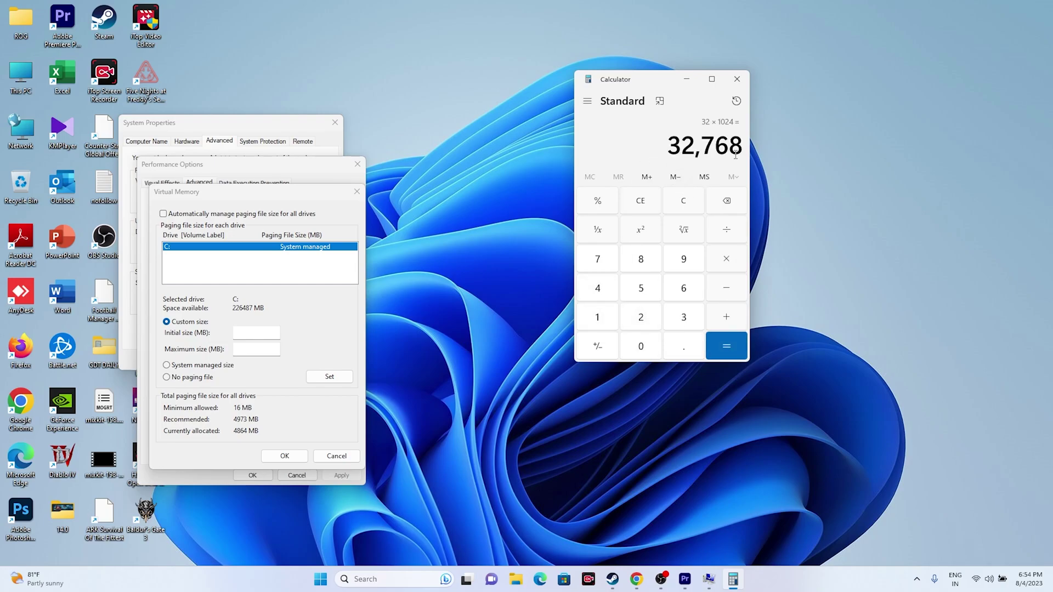
click(736, 260)
click(600, 324)
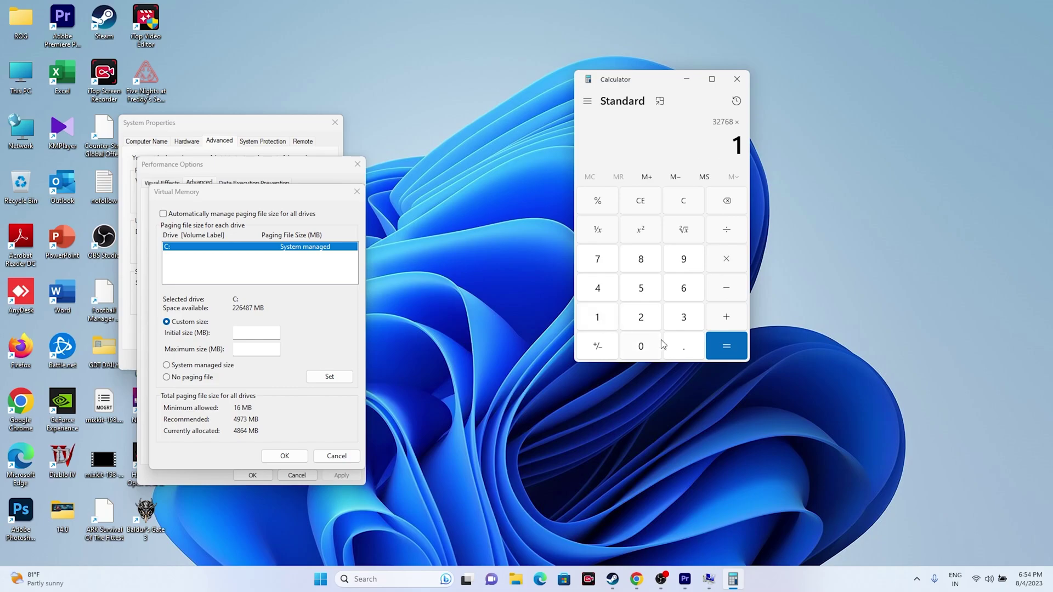
click(675, 346)
click(657, 295)
click(725, 345)
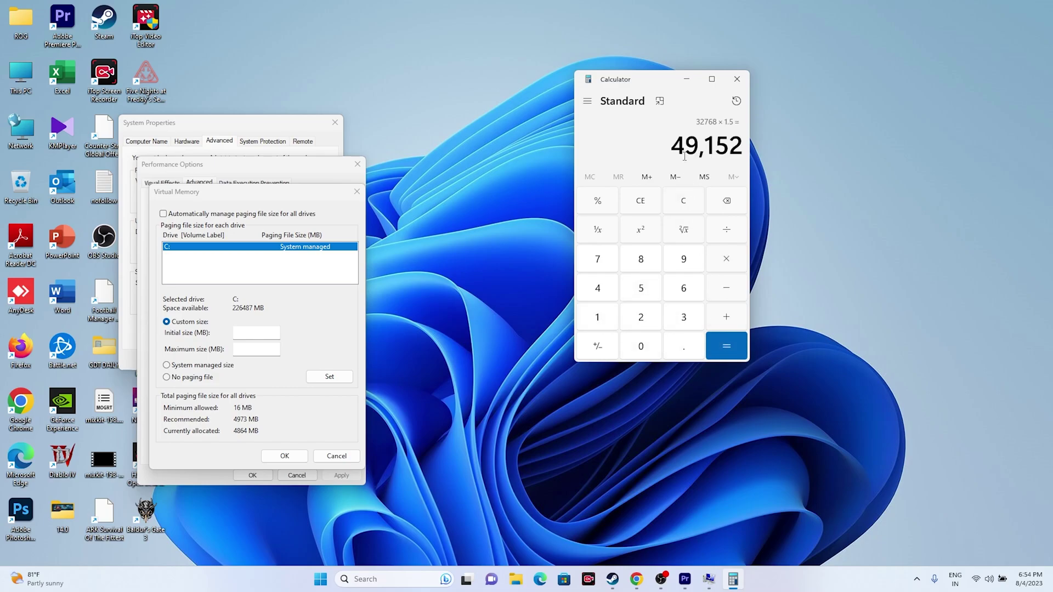
Copy 49,152 and paste it as the paging file's Initial size.
drag(671, 146, 743, 145)
key(ctrl+c)
right_click(731, 146)
click(758, 158)
right_click(253, 336)
click(274, 379)
key(Tab)
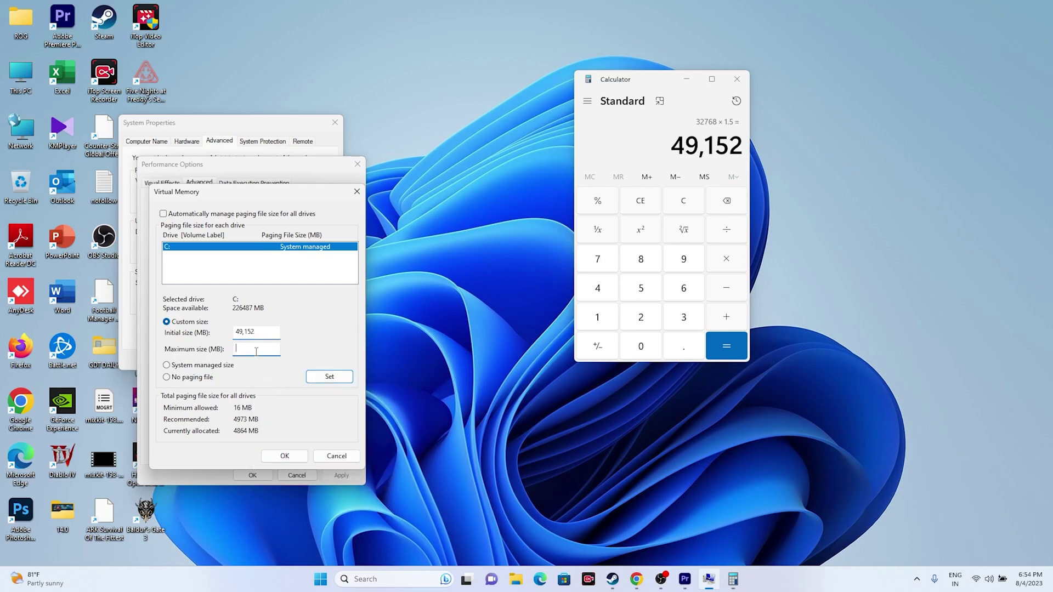
Clear Calculator and compute 32 × 1024 × 3 = 98,304.
click(684, 201)
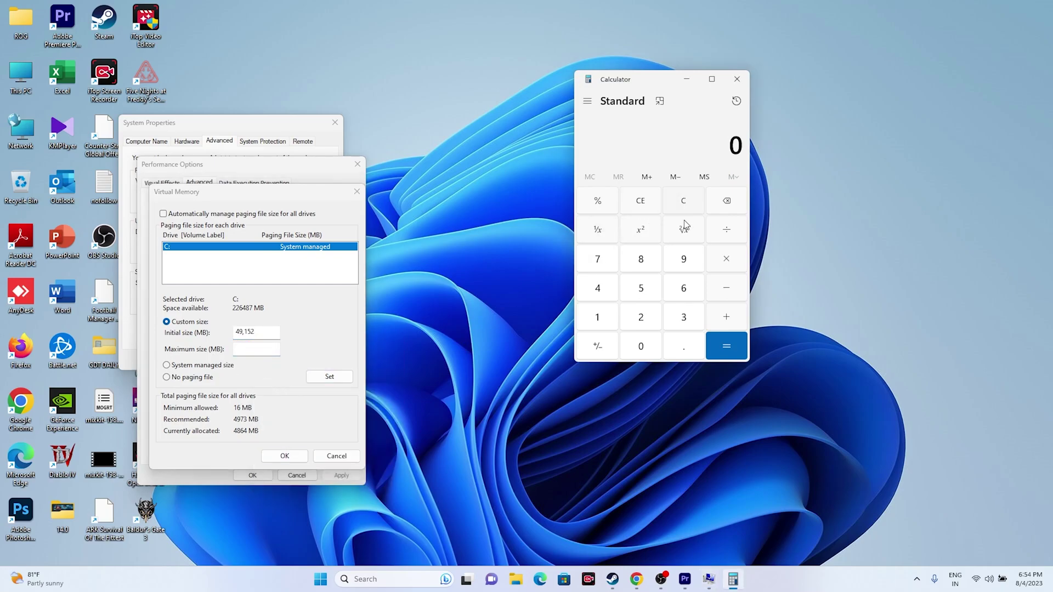
click(685, 317)
click(643, 317)
click(726, 259)
click(597, 319)
click(642, 346)
click(640, 318)
click(597, 287)
click(726, 346)
click(726, 259)
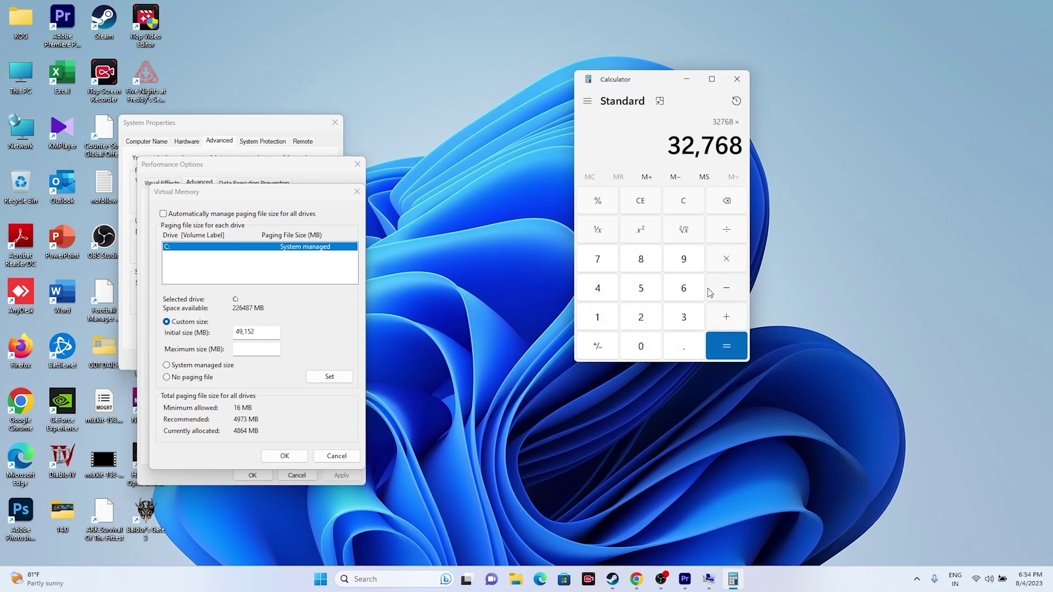
click(684, 317)
click(737, 347)
Copy 98,304 and paste it as the paging file's Maximum size.
drag(670, 142, 742, 144)
key(ctrl+c)
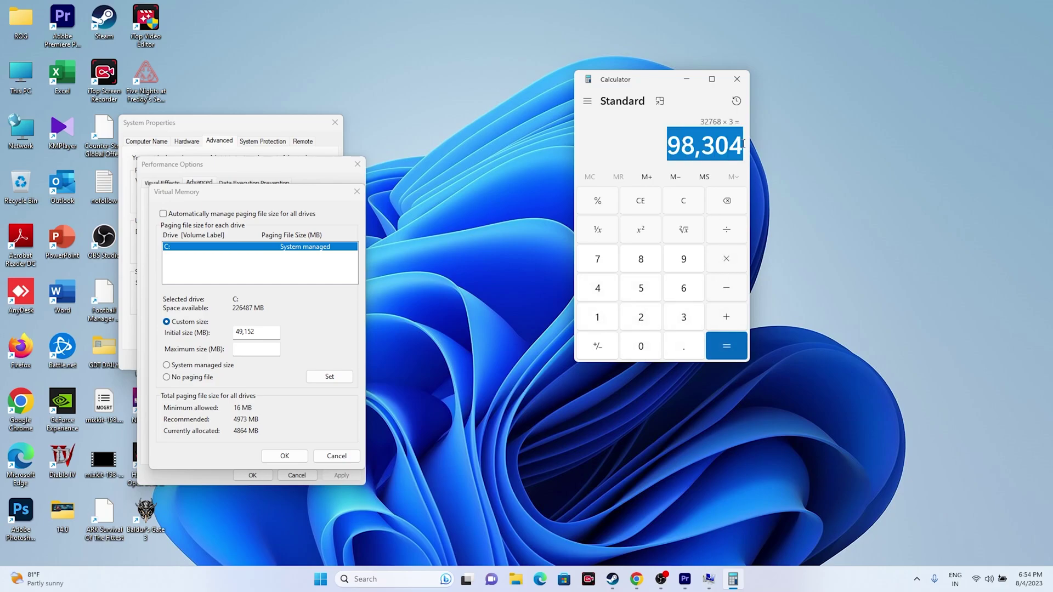
right_click(735, 145)
click(757, 158)
right_click(269, 350)
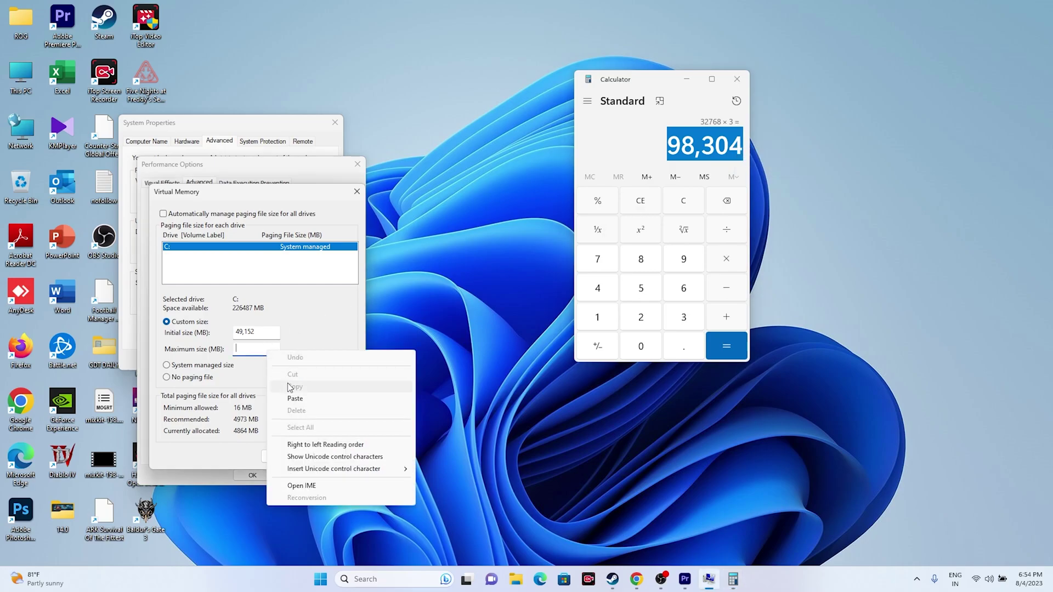
click(292, 398)
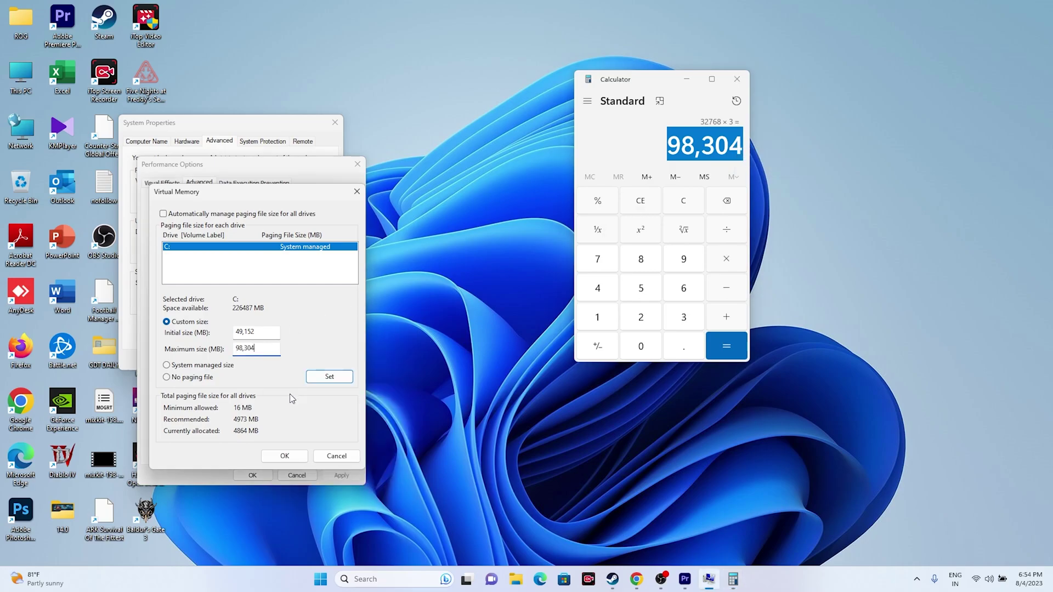
Confirm the new paging sizes with OK, then close System Properties and Calculator.
click(296, 457)
click(253, 475)
click(335, 121)
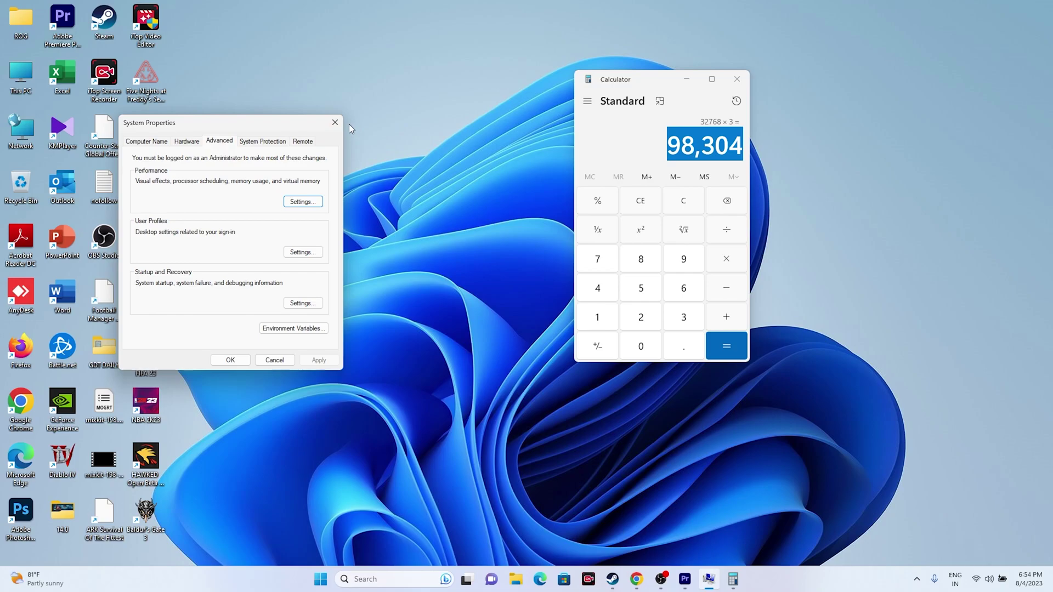
click(735, 79)
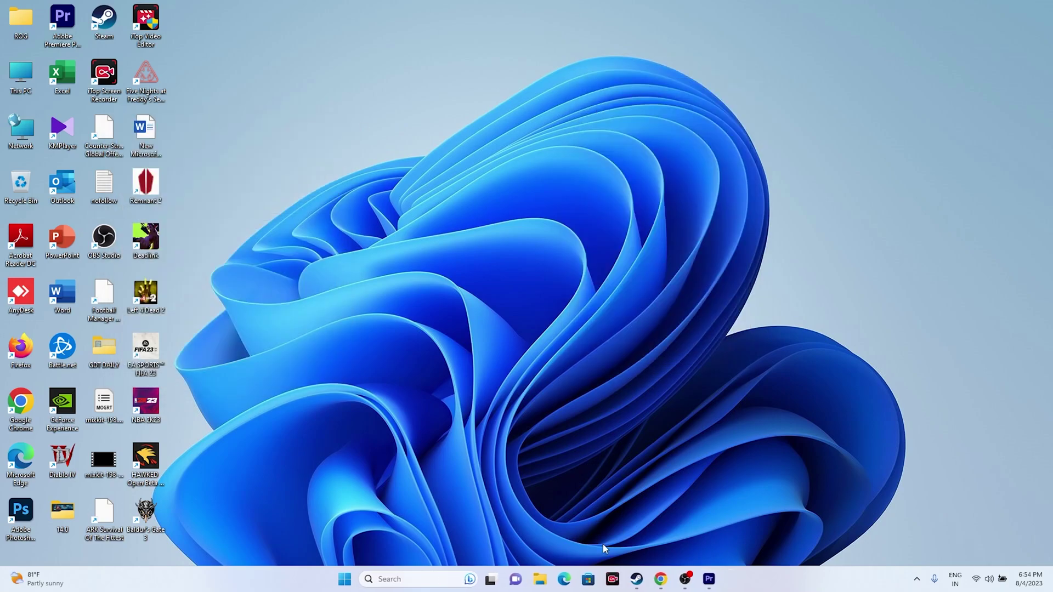
Bring Steam back up on the Baldur's Gate 3 library page.
click(635, 579)
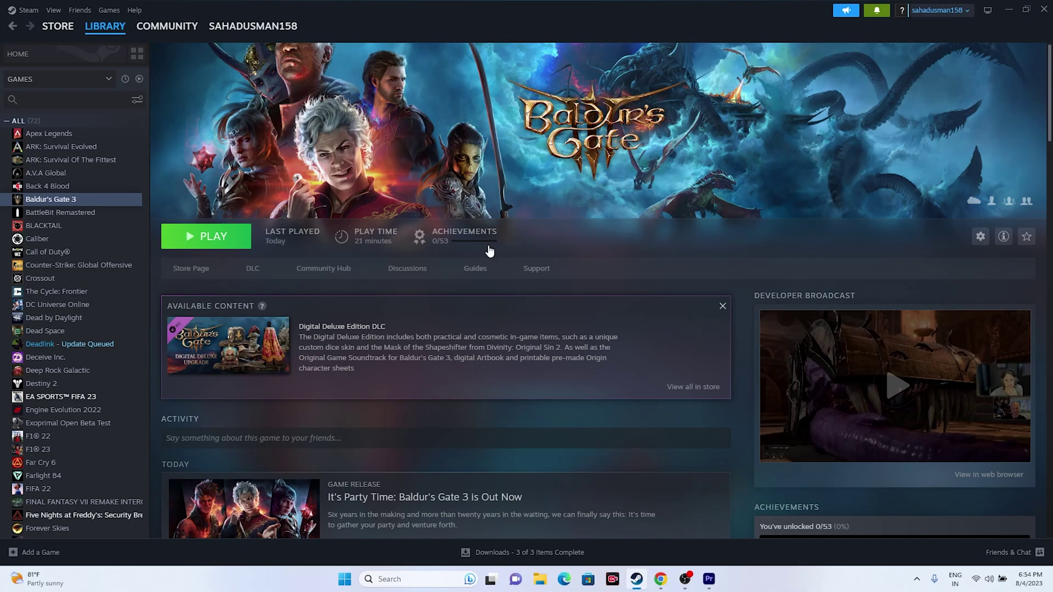
Review NVIDIA's Driver Results, then look up Radeon RX 7600S drivers on AMD's site.
click(661, 579)
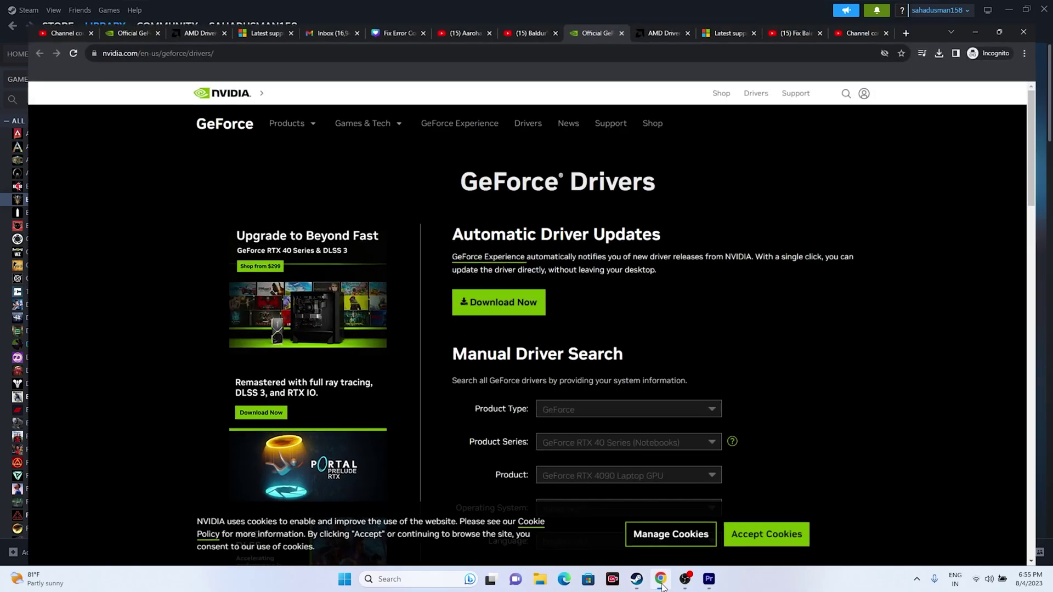
scroll(942, 203, down, 3)
scroll(980, 228, up, 2)
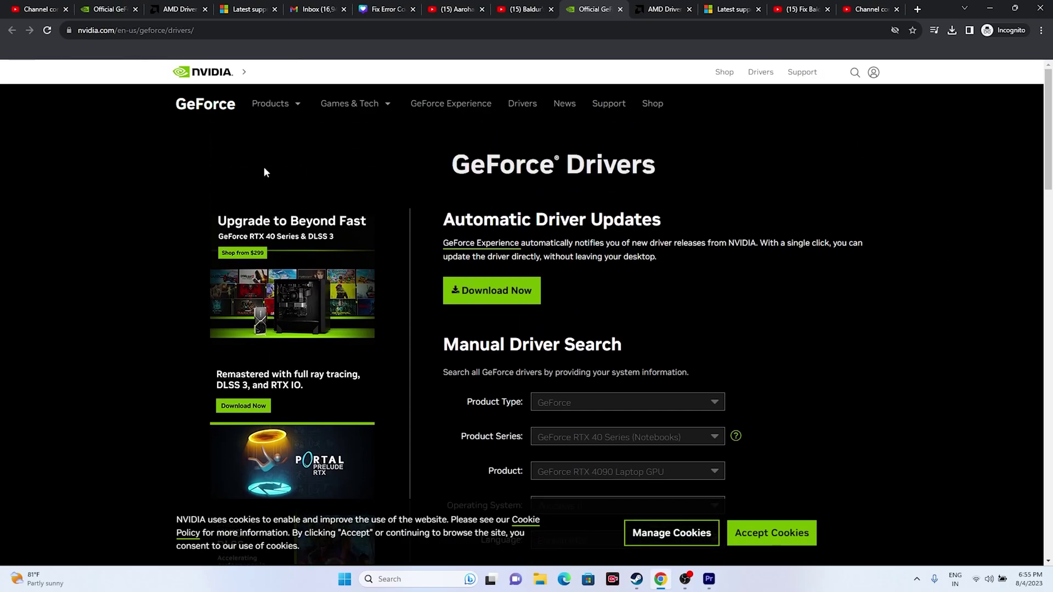
click(676, 6)
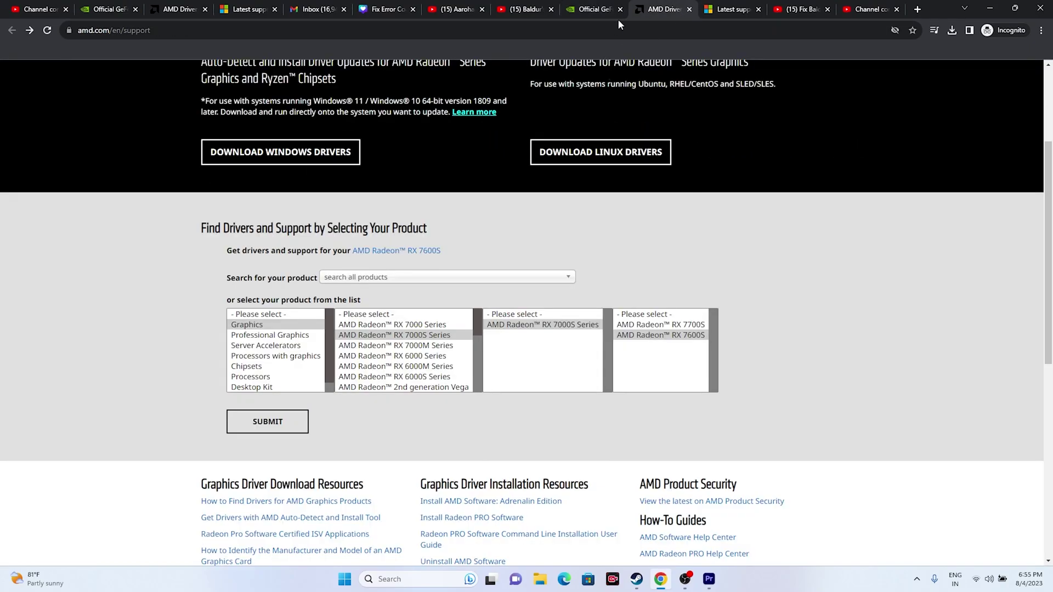
click(601, 10)
scroll(889, 189, down, 2)
scroll(889, 190, down, 2)
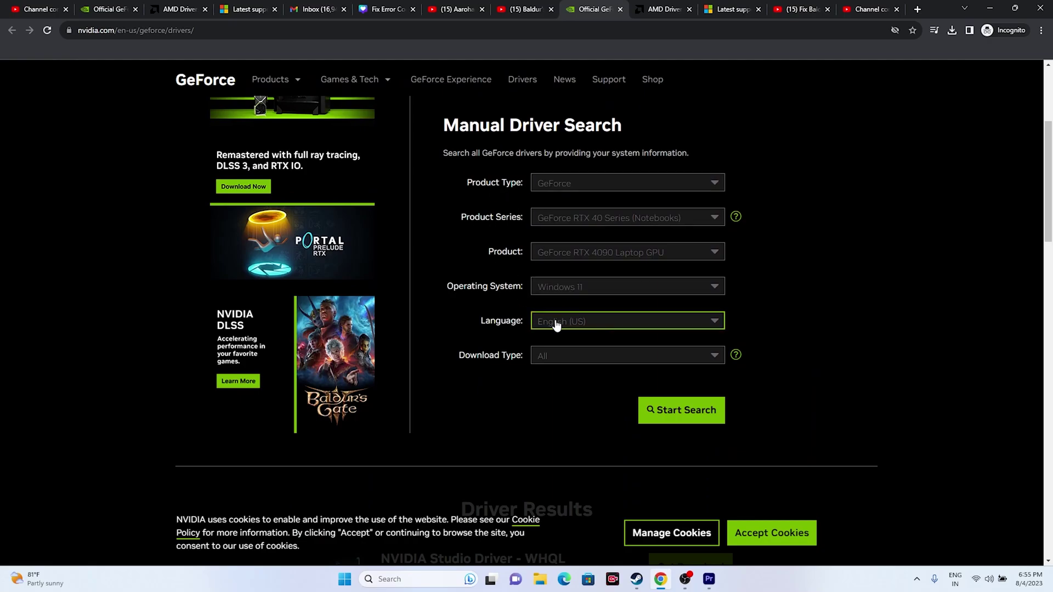
scroll(860, 262, down, 6)
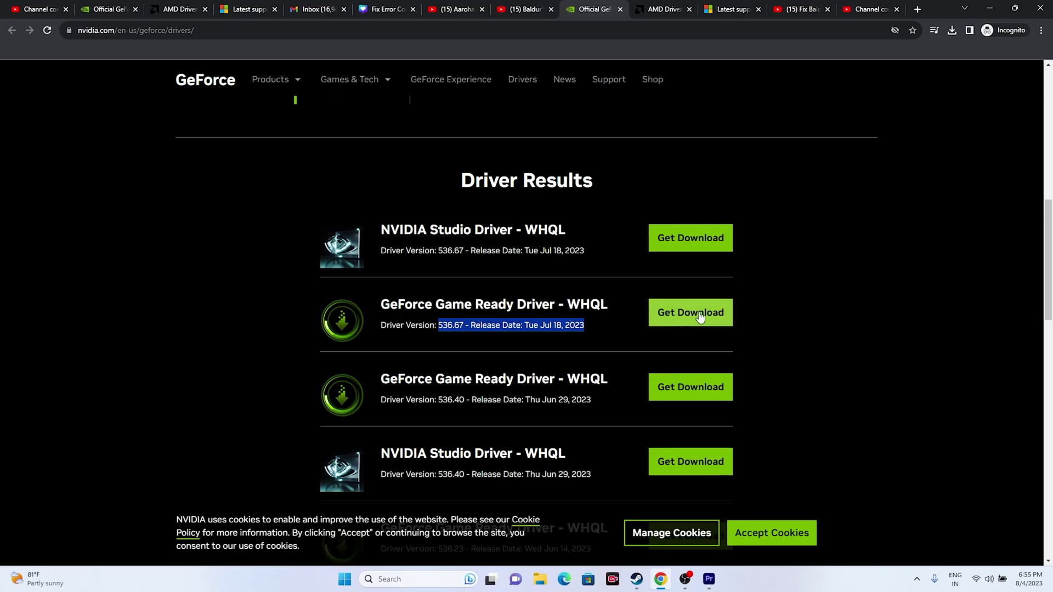
click(662, 8)
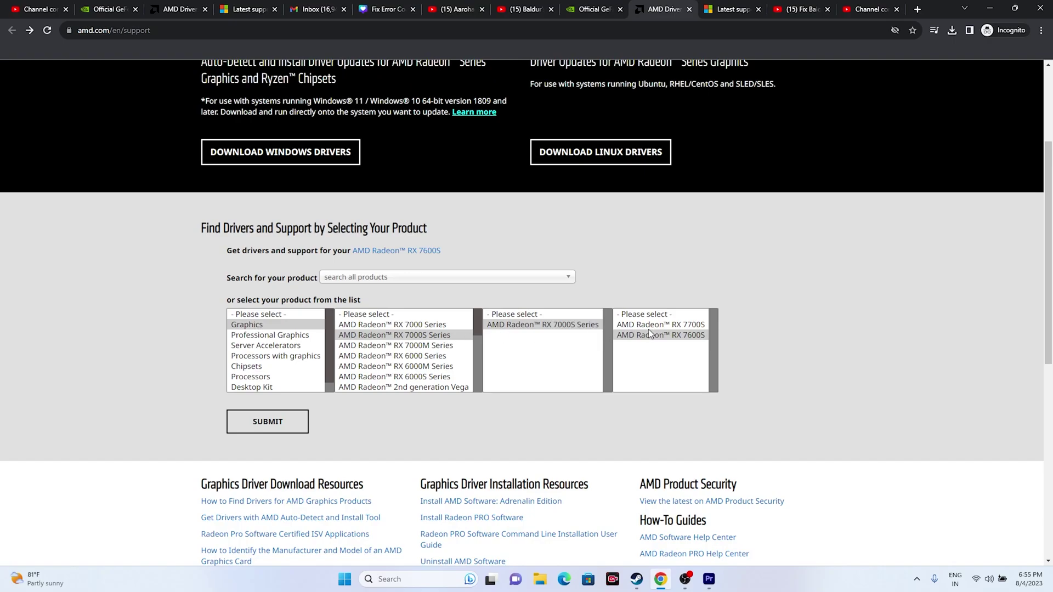
click(268, 421)
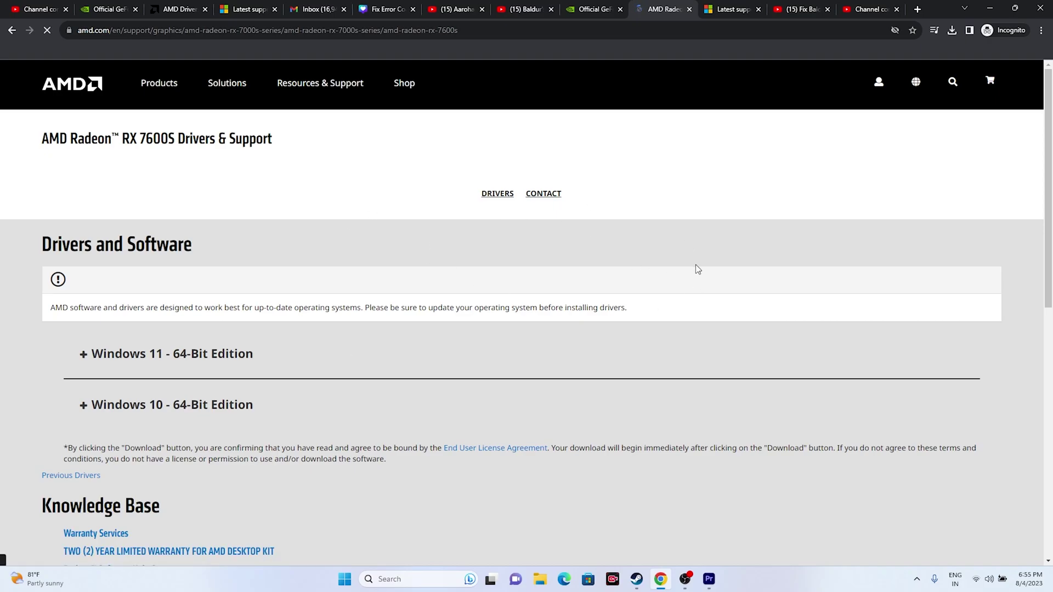
Review the X64 and X86 Visual C++ Redistributable download links, then minimize Chrome.
click(708, 8)
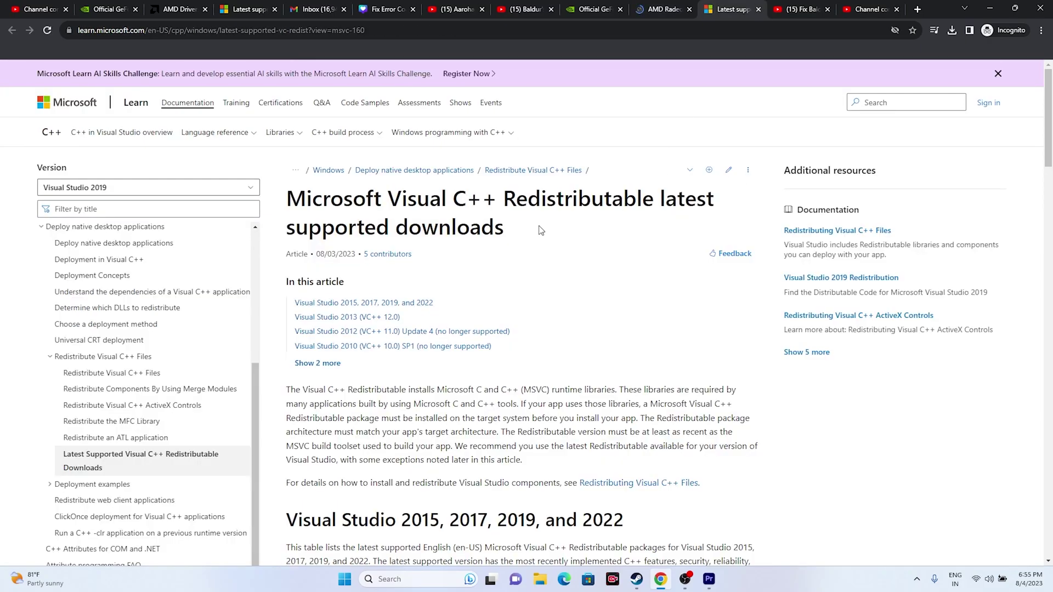
drag(521, 230, 293, 197)
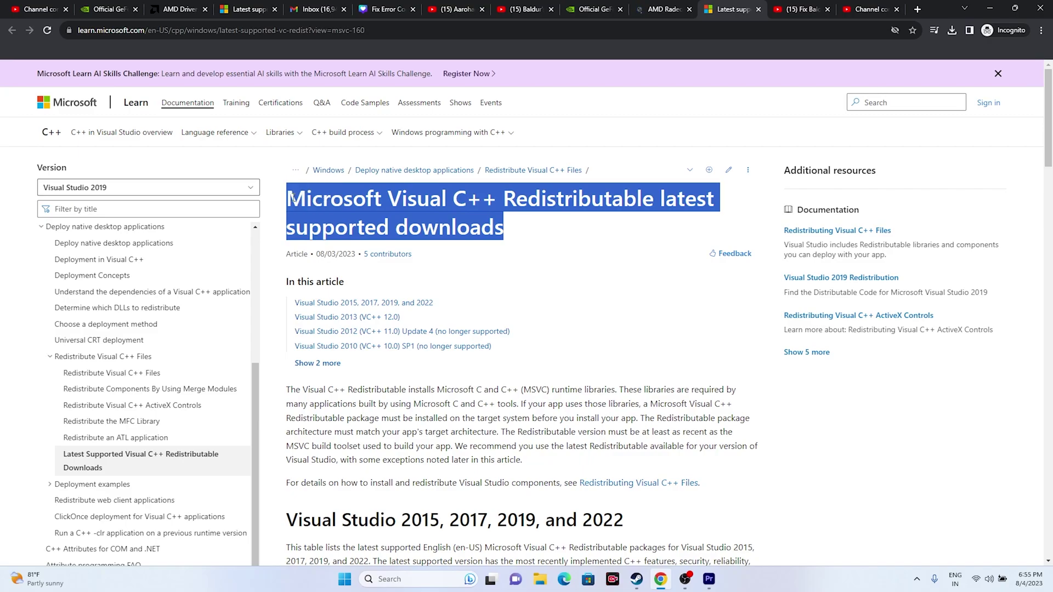
click(526, 227)
scroll(526, 227, down, 7)
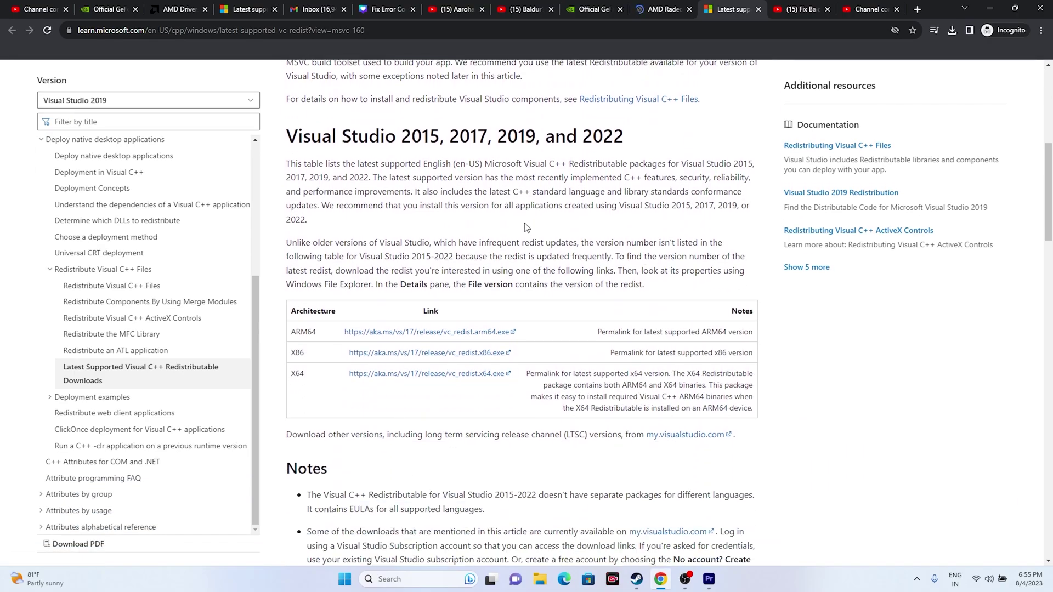
drag(297, 373, 307, 377)
drag(297, 348, 303, 349)
click(990, 7)
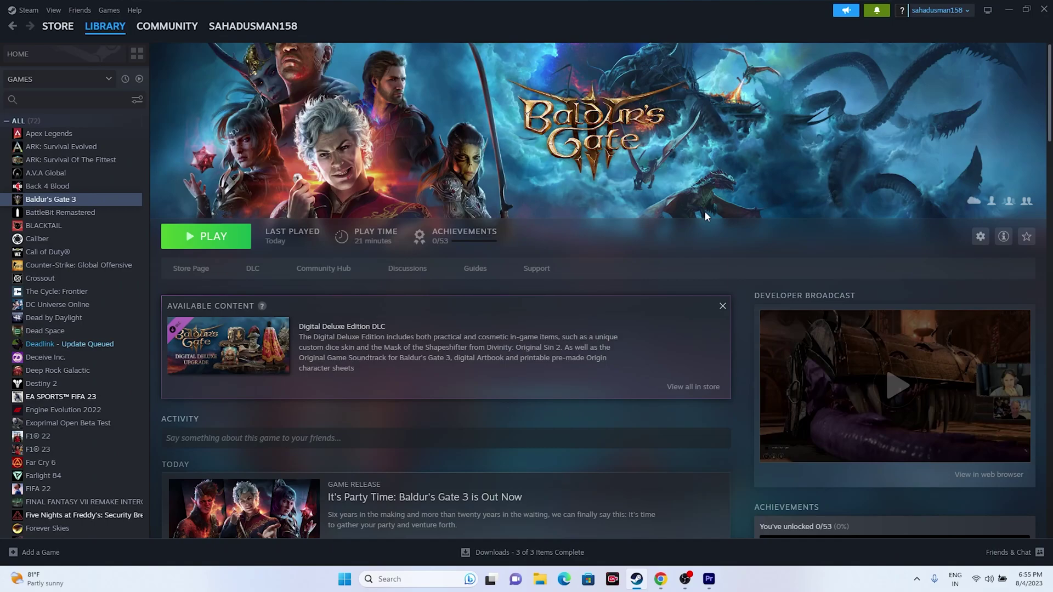
click(1008, 9)
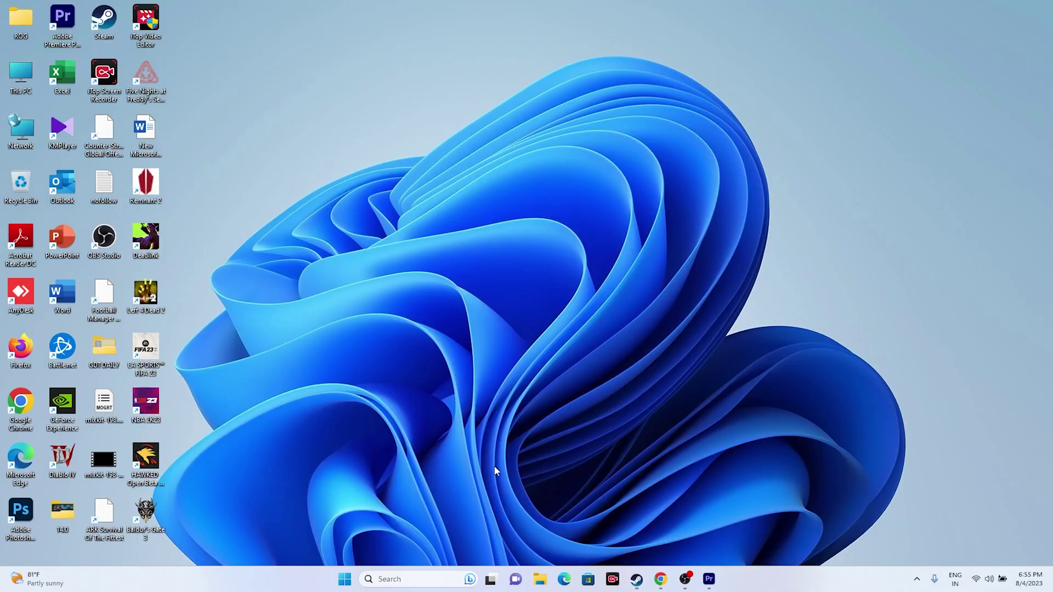
click(424, 580)
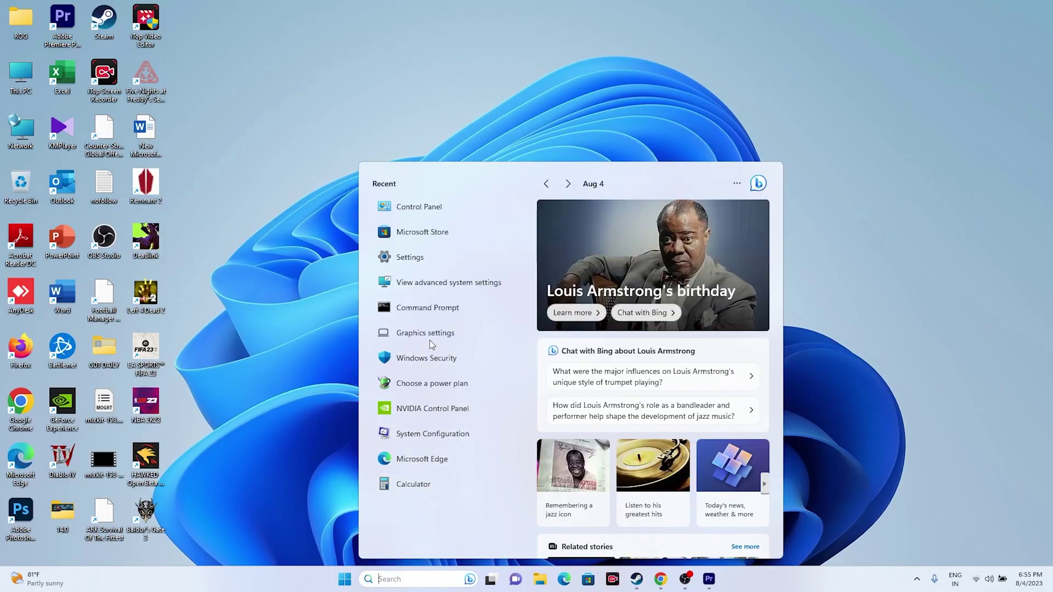
click(430, 253)
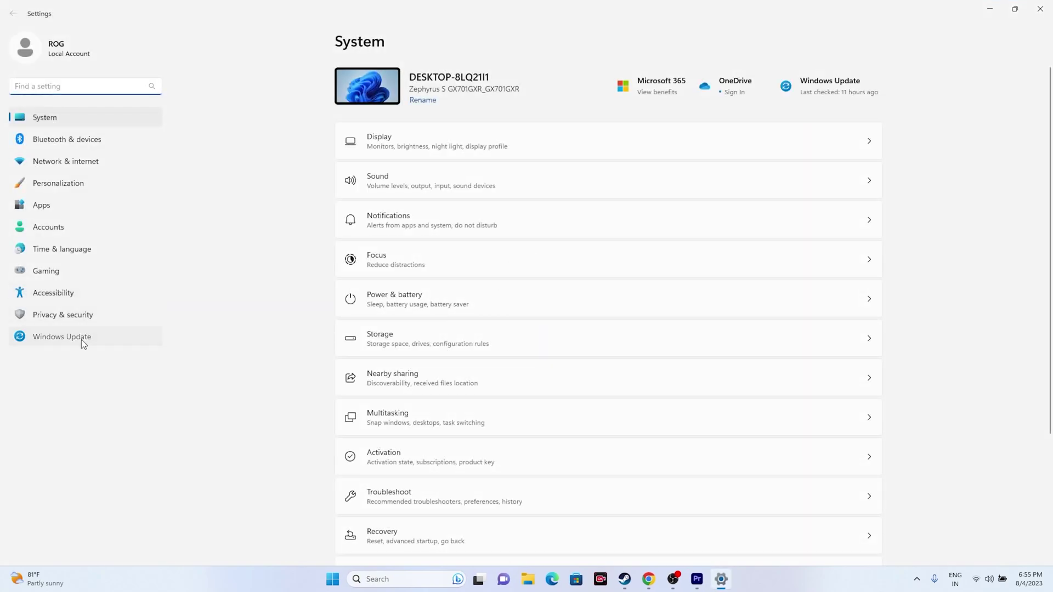
click(81, 338)
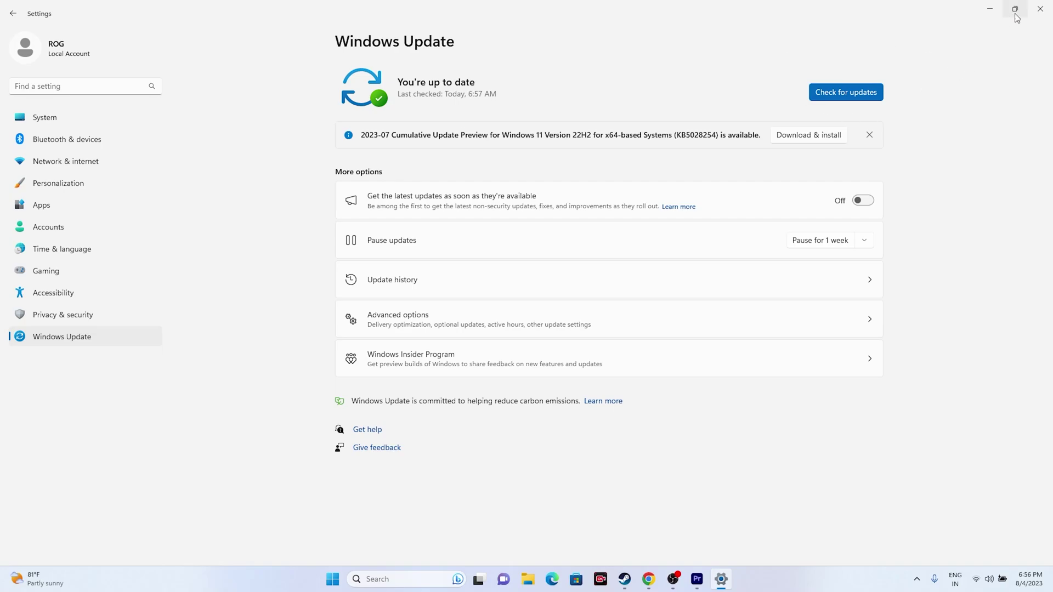
click(1040, 9)
click(637, 580)
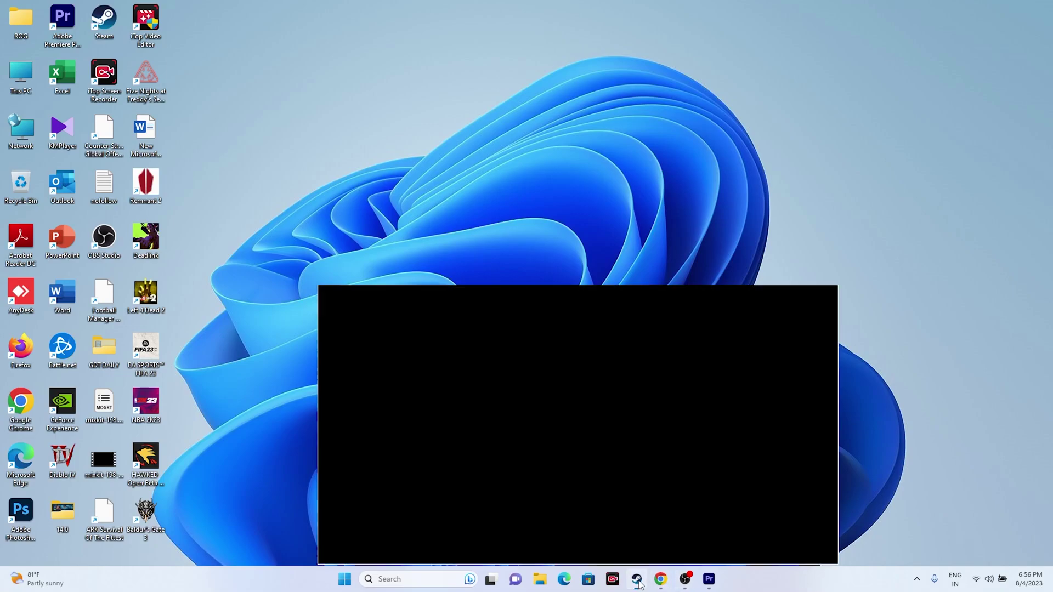